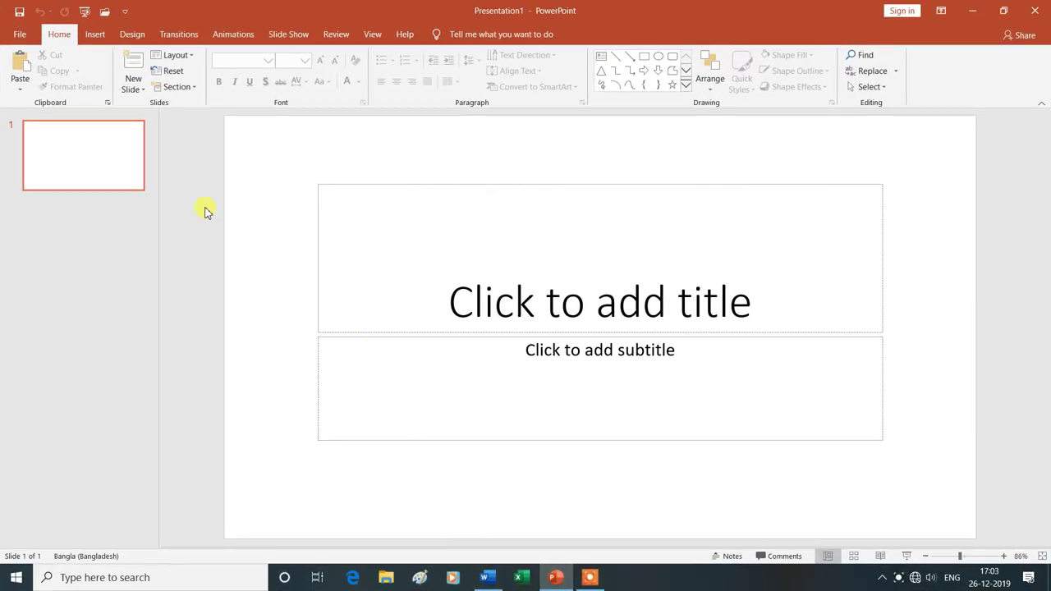
- Switch the ribbon to the Insert tab
left_click(97, 33)
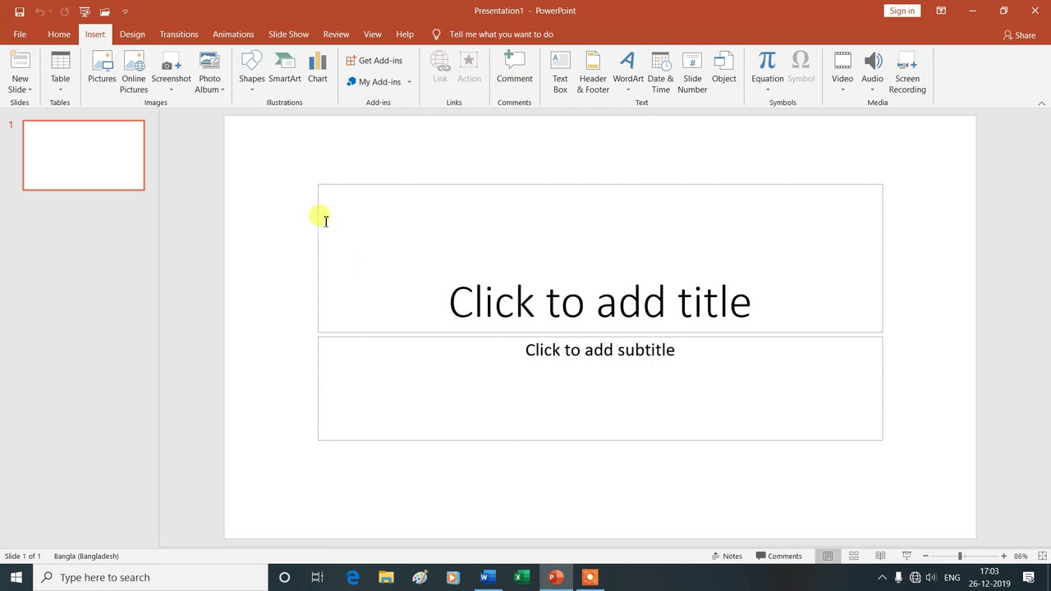
- Add a second slide with the Blank layout
left_click(25, 89)
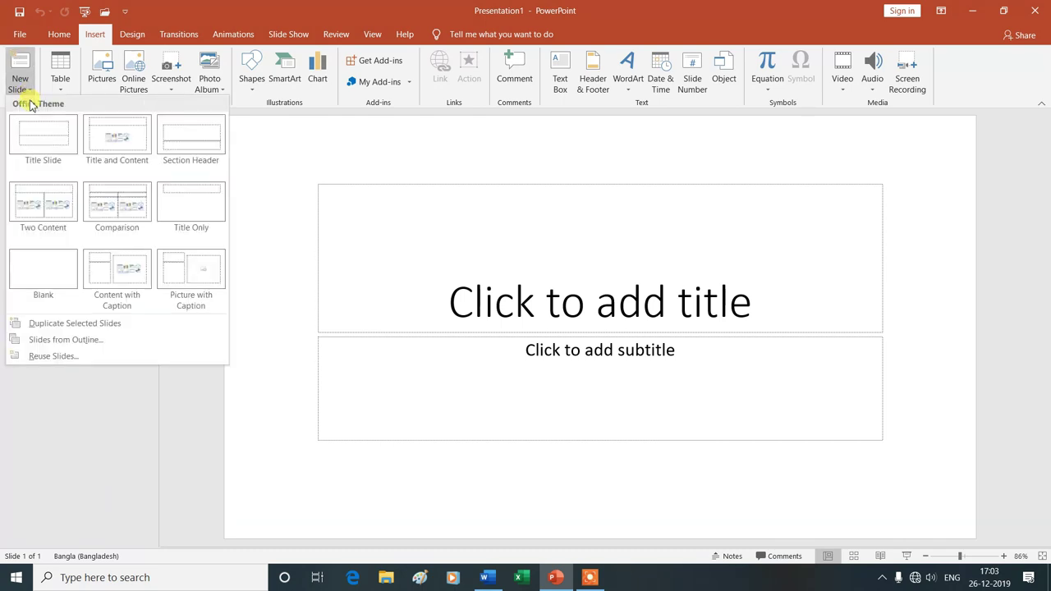
left_click(36, 276)
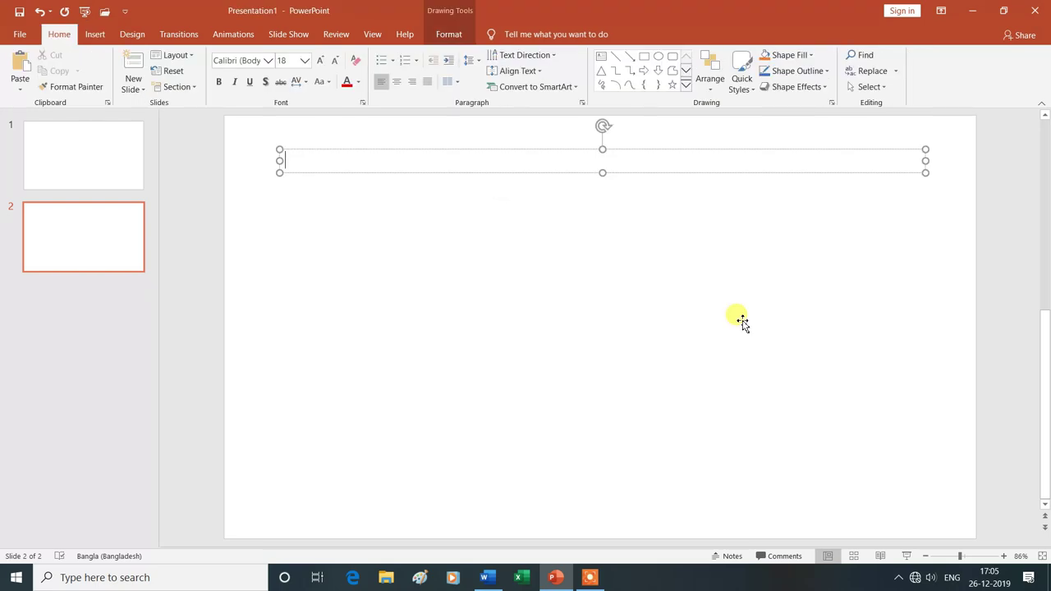
- Generate four paragraphs of 'quick brown fox' sample text in the text box with =rand(4,4)
type("=")
type("(4,")
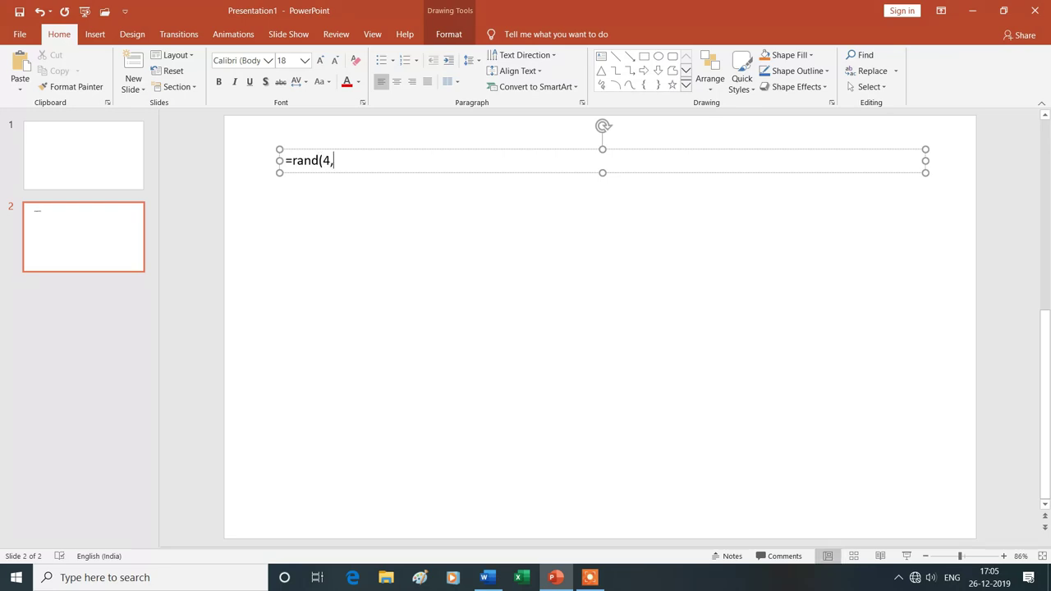
type(")")
key("Return")
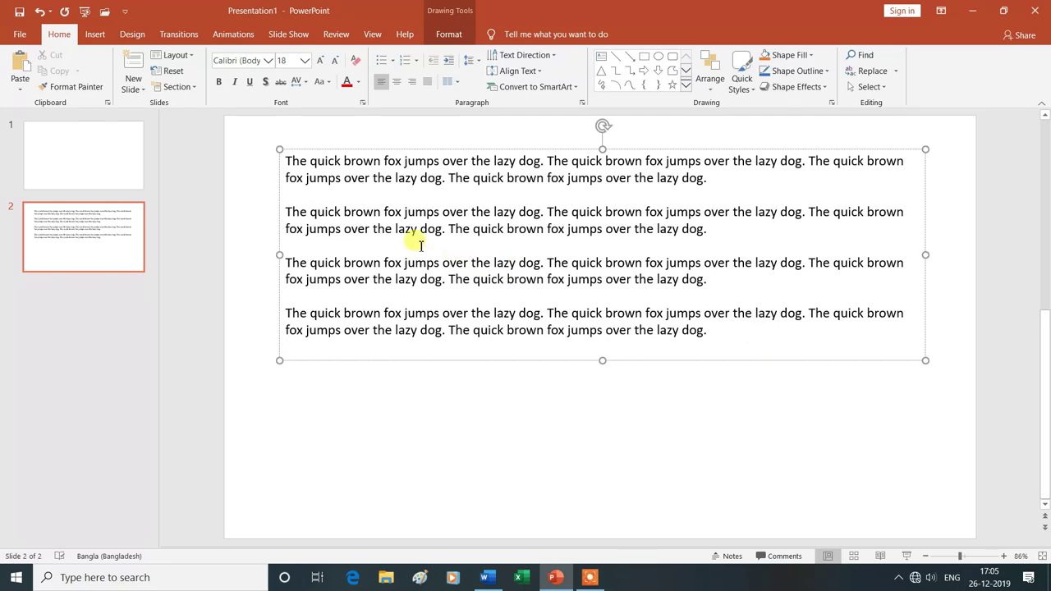
left_click_drag(285, 159, 482, 343)
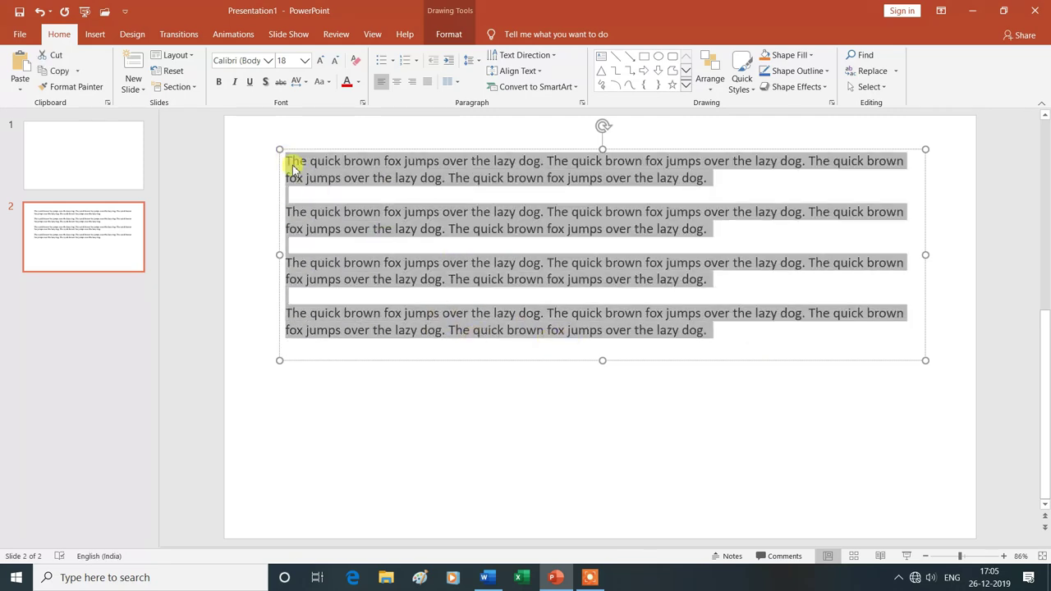
left_click(304, 64)
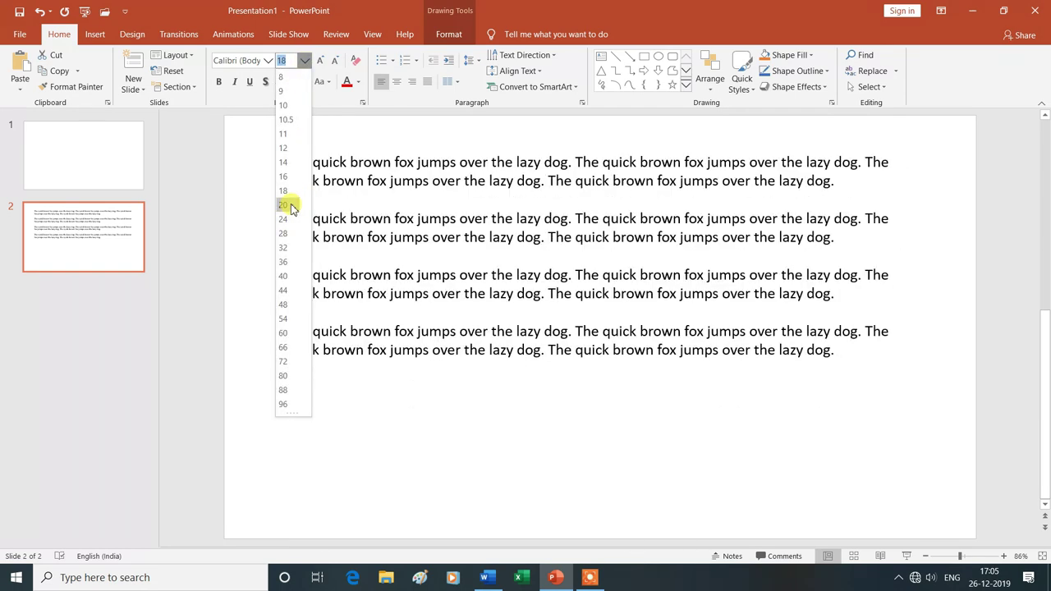
key("Escape")
key("Right")
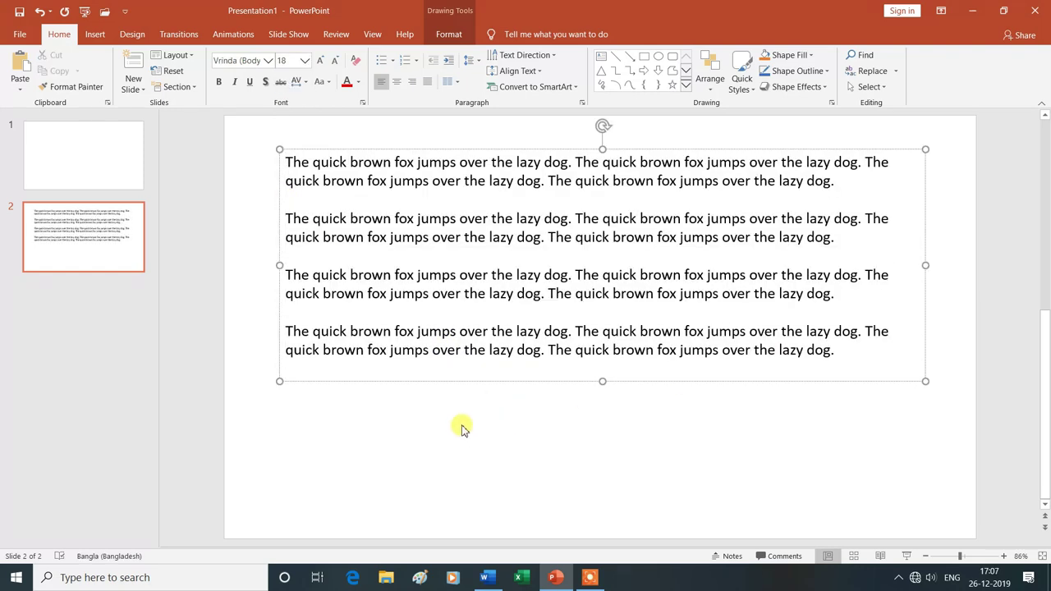
left_click(93, 37)
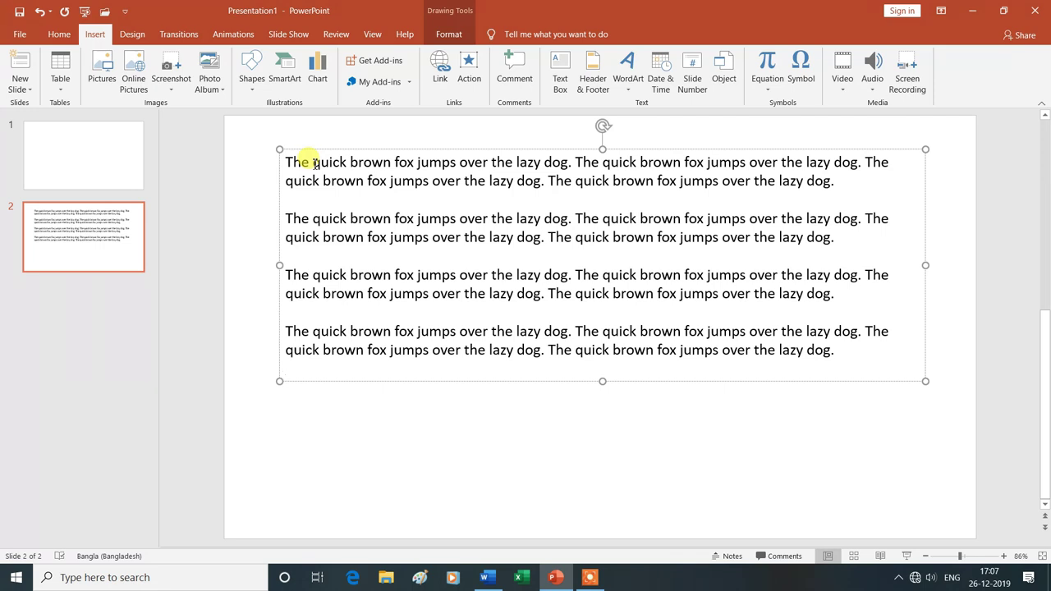
- Add the comment 'fast' to the word 'quick' in the first line
left_click_drag(313, 162, 345, 162)
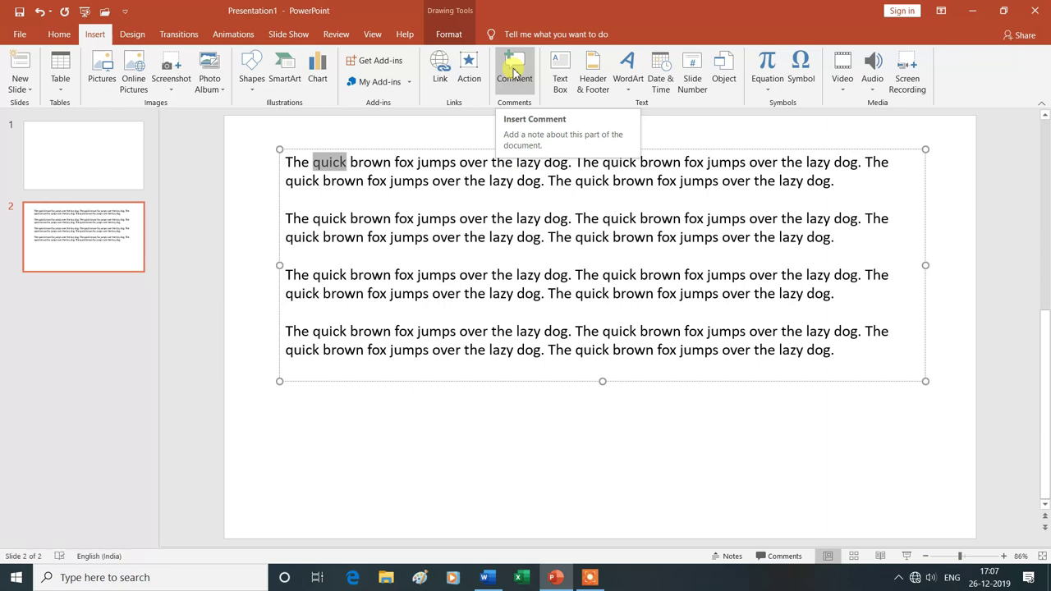
left_click(513, 72)
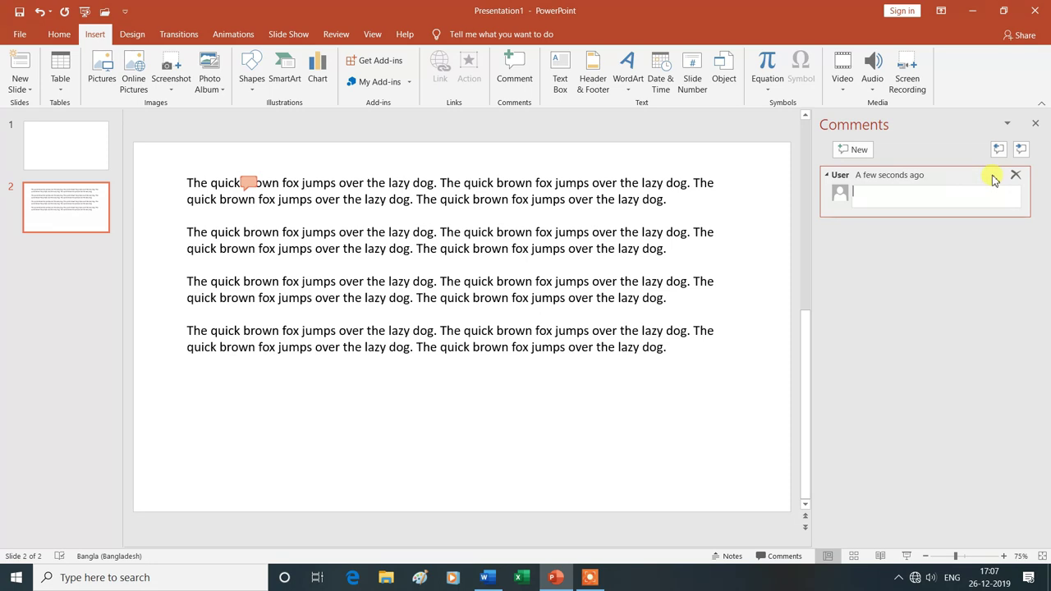
type("fast")
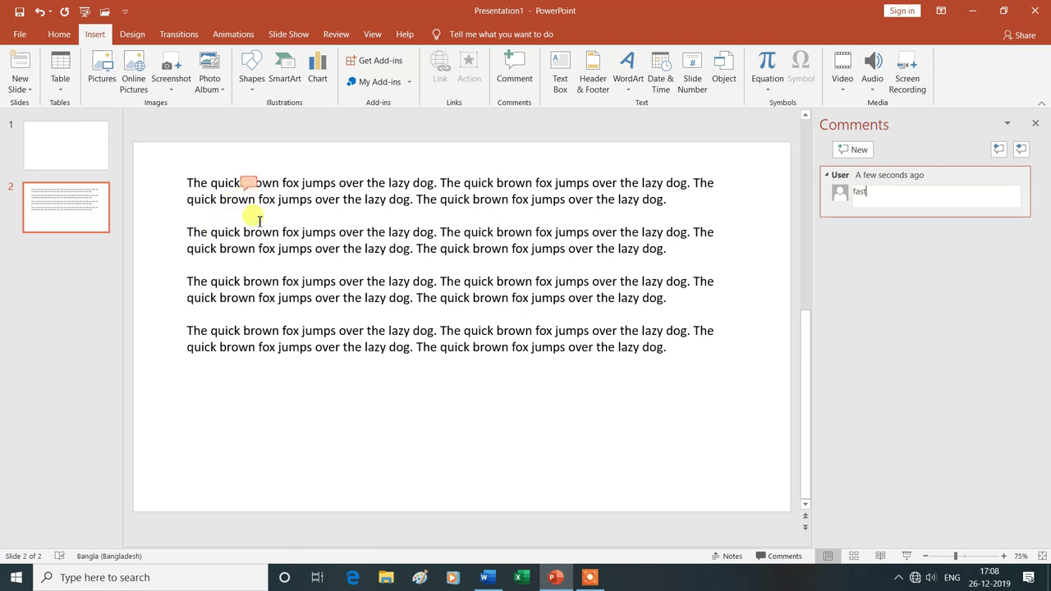
left_click(258, 217)
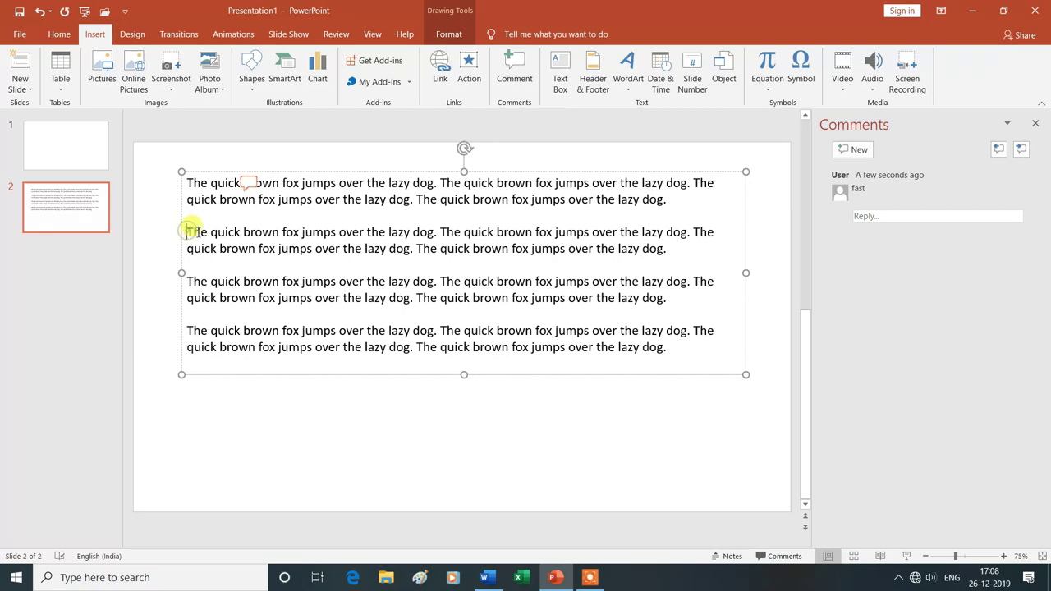
- Comment 'This line is very important' on the second paragraph's first sentence
left_click_drag(187, 233, 430, 234)
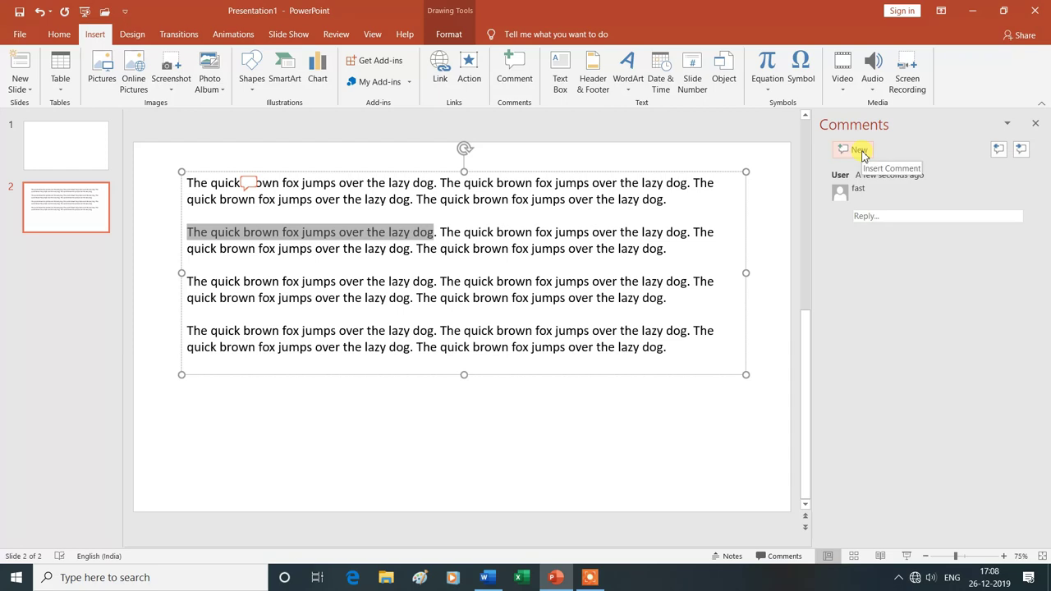
left_click(860, 151)
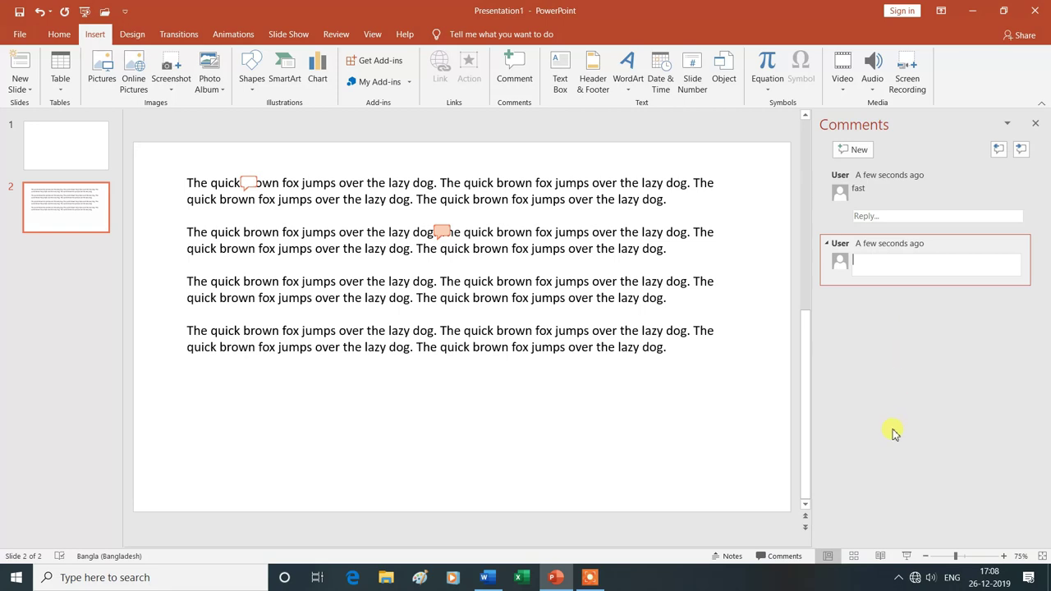
type("This line is very important")
left_click(894, 433)
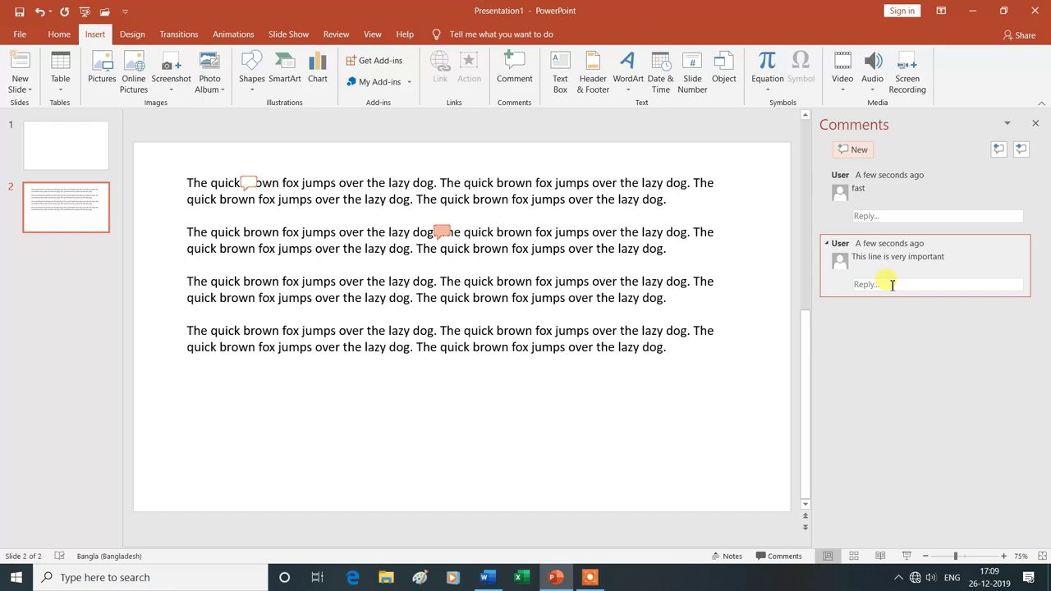
- Post the reply 'ok sir' to that comment
left_click(892, 285)
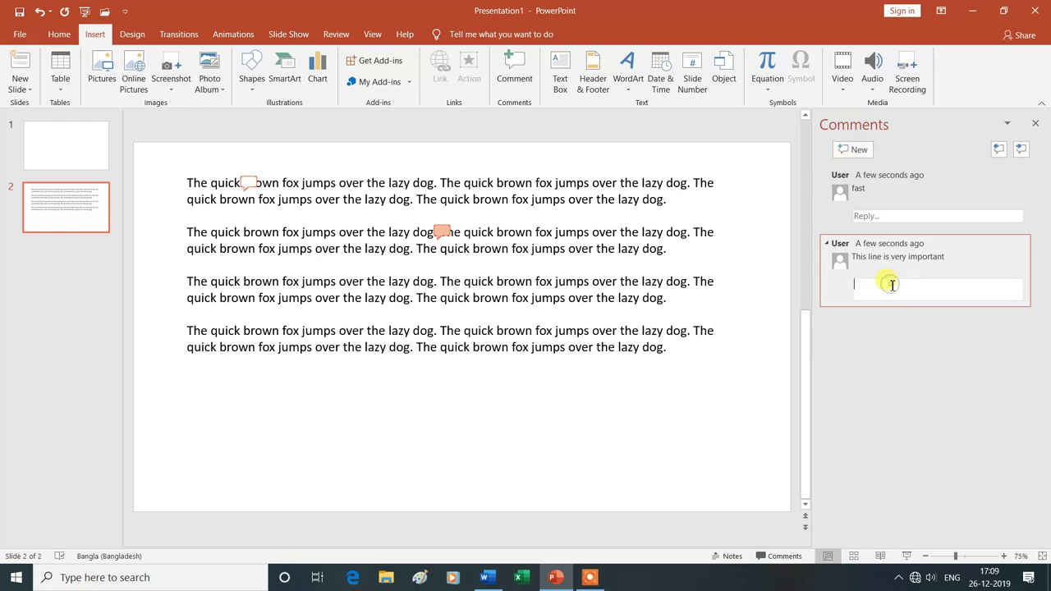
type("ok sir")
left_click(988, 327)
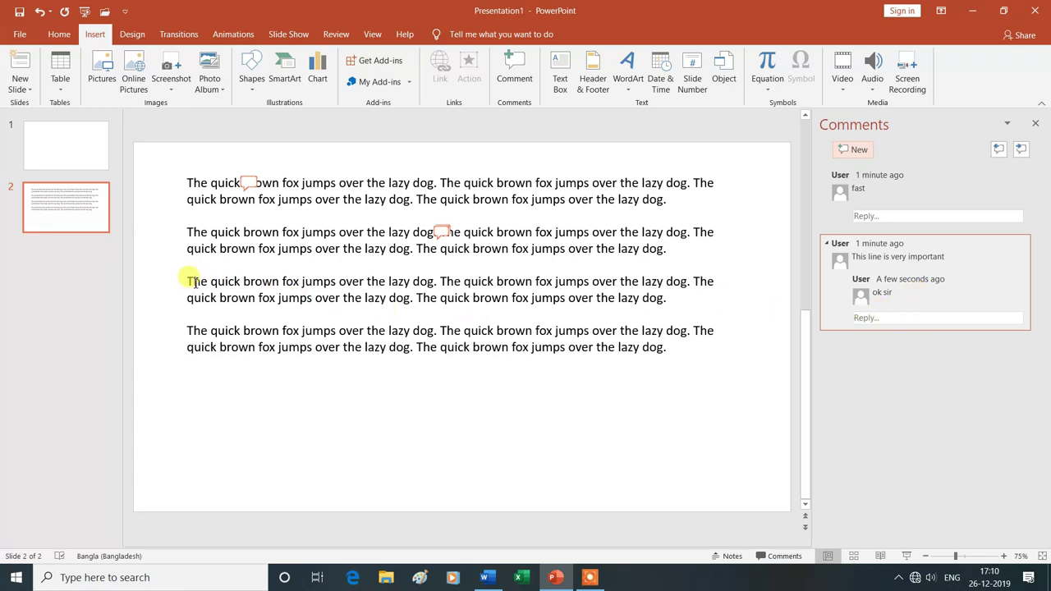
- Comment 'Read this paragraph' on the third paragraph, then close the Comments pane
left_click_drag(187, 279, 674, 304)
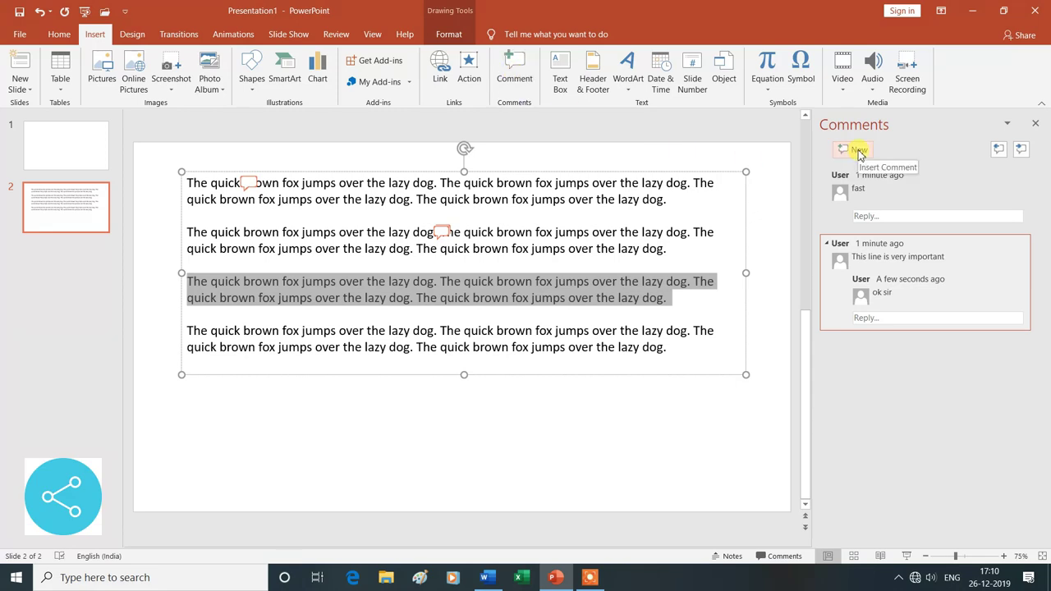
left_click(515, 68)
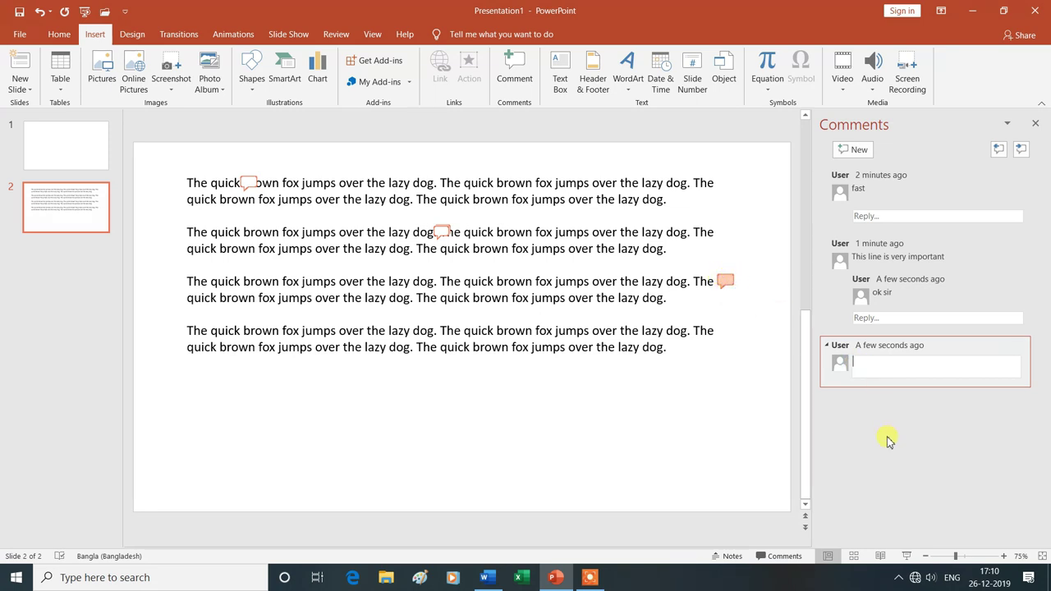
type("Read this paragraph")
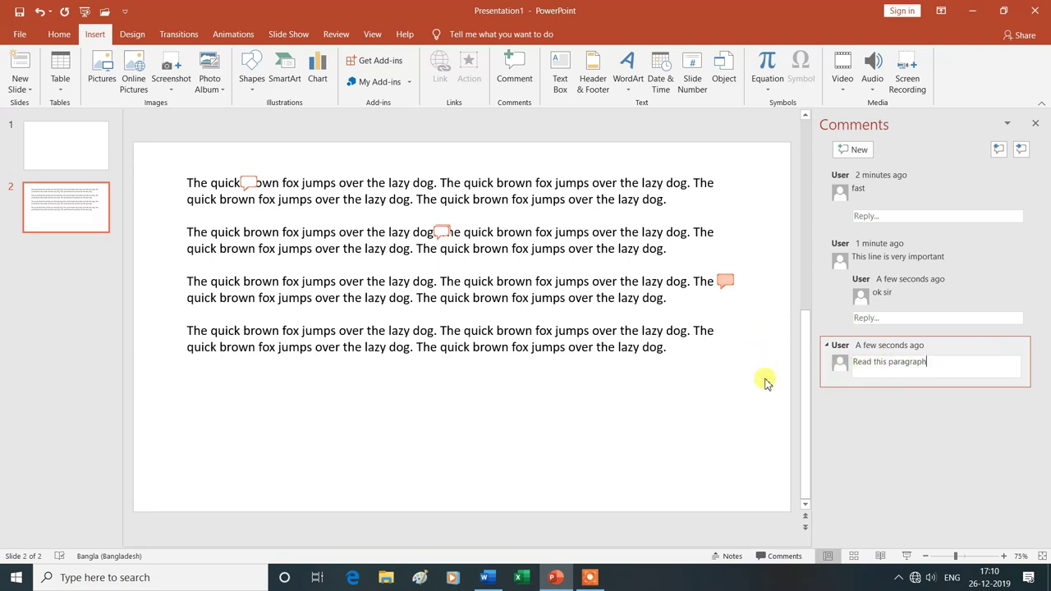
left_click(765, 382)
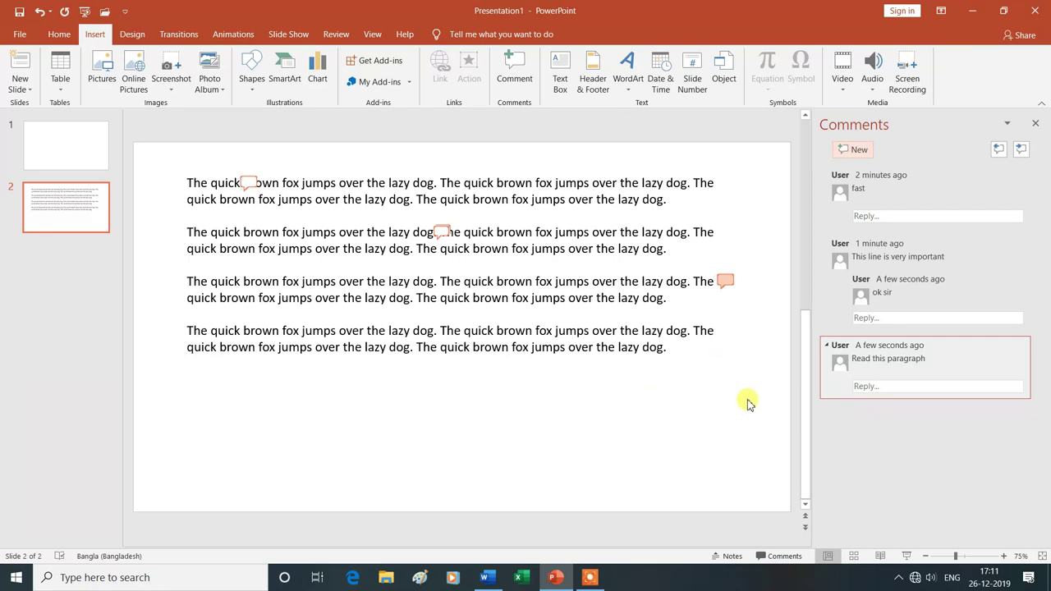
left_click(1038, 123)
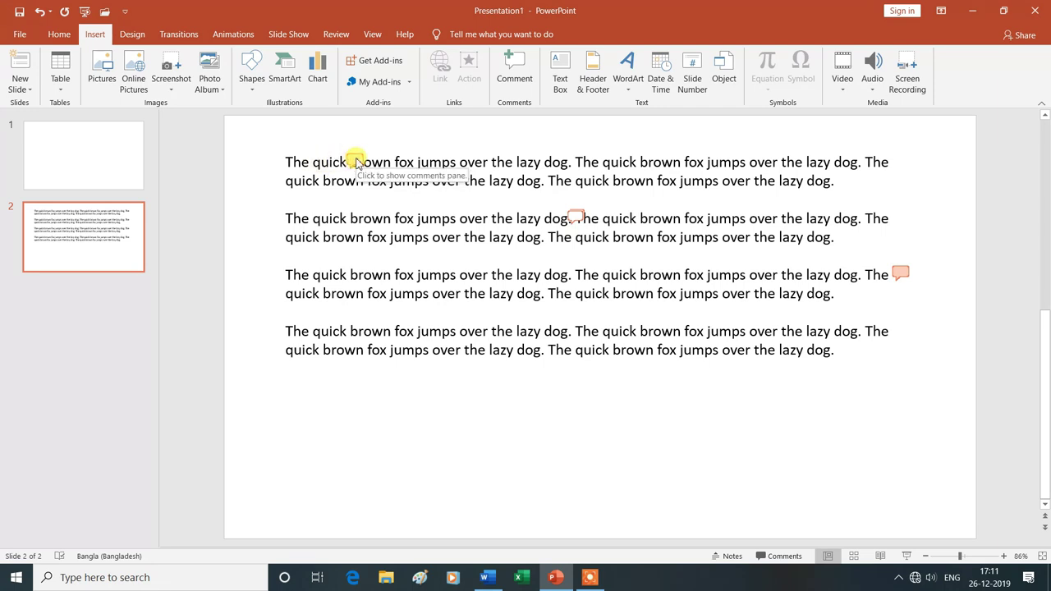
left_click(354, 160)
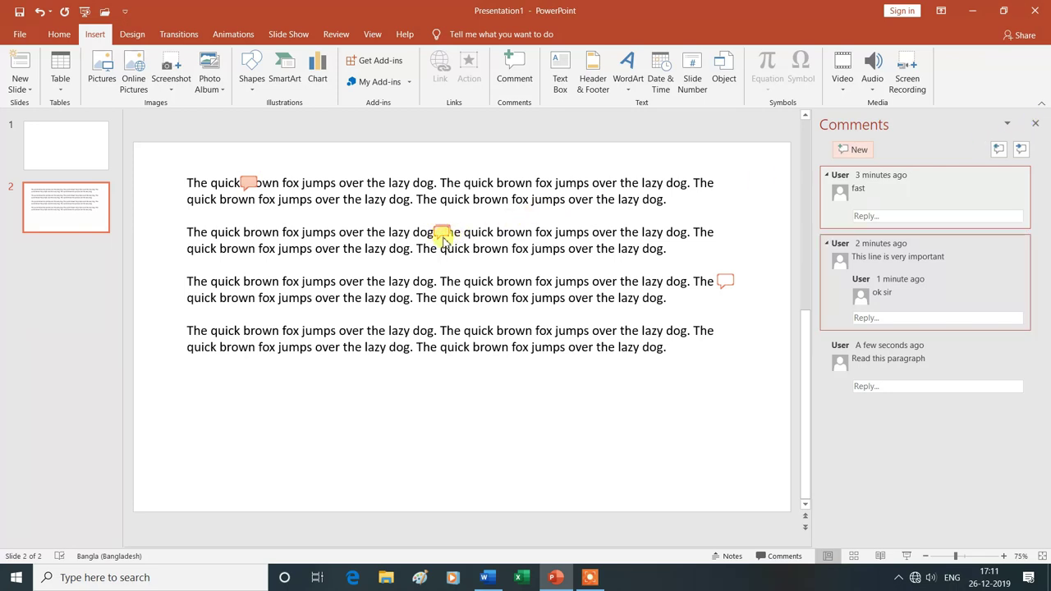
left_click(441, 236)
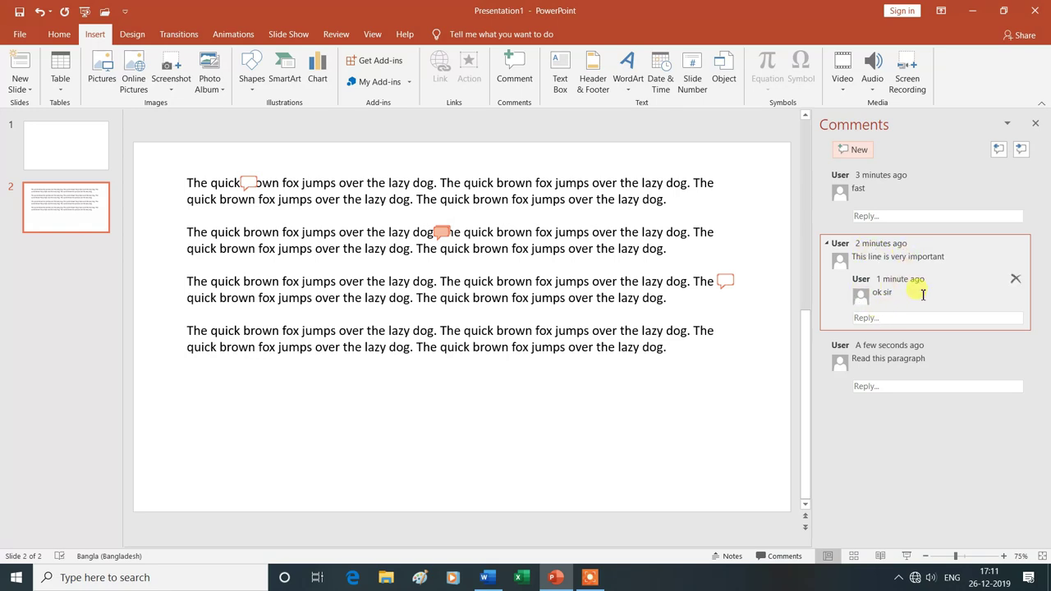
left_click(725, 284)
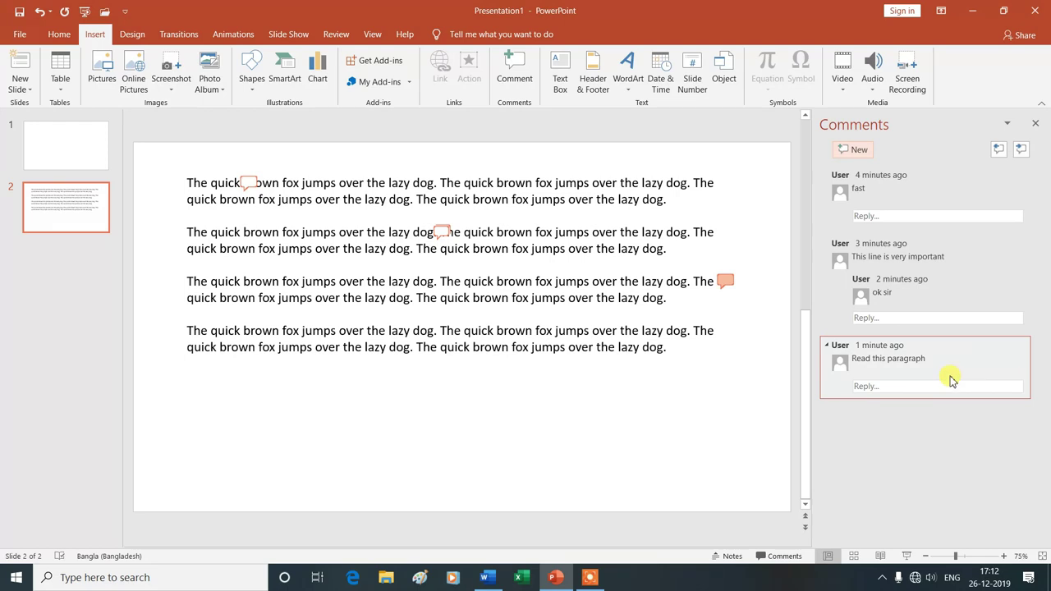
left_click(999, 156)
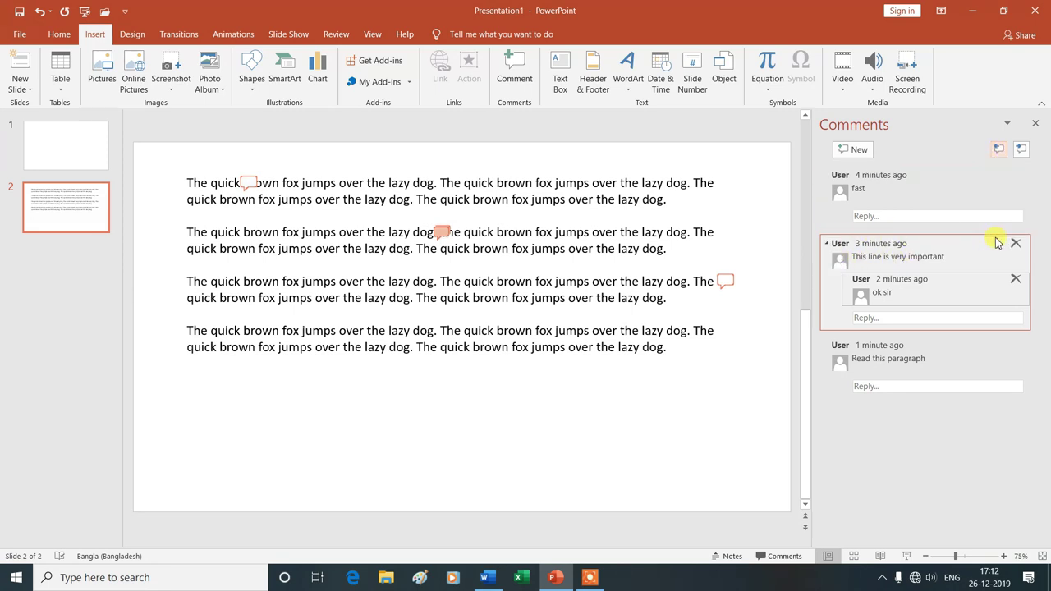
left_click(1001, 154)
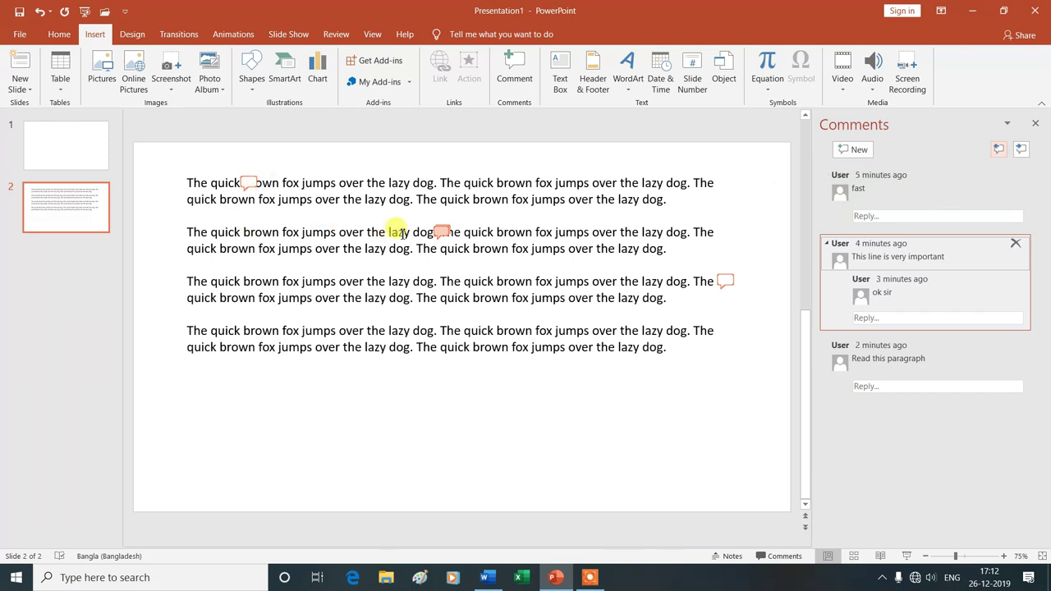
left_click(1020, 150)
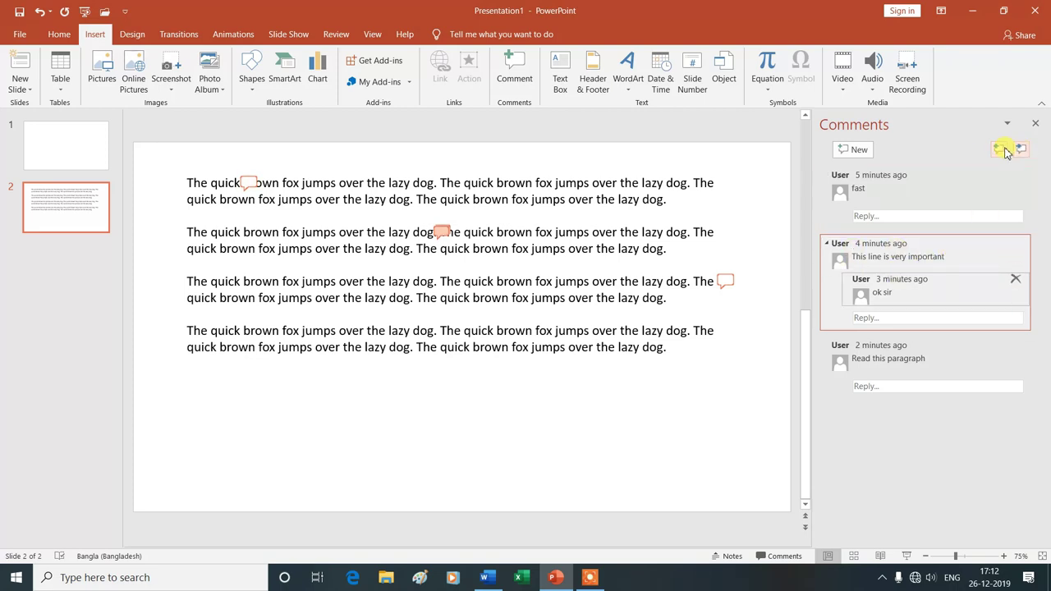
left_click(1021, 150)
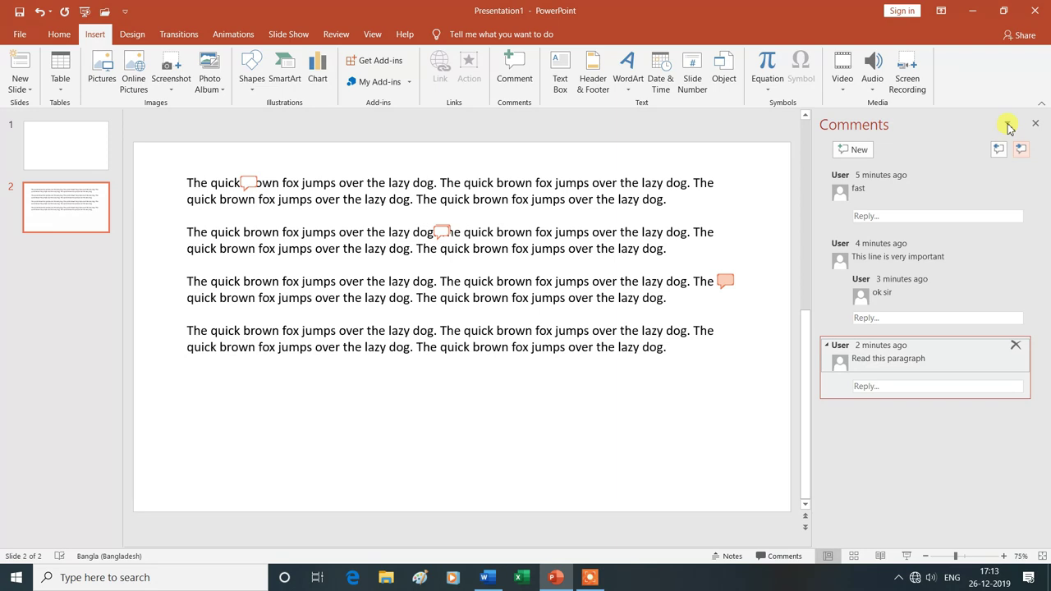
left_click(1007, 125)
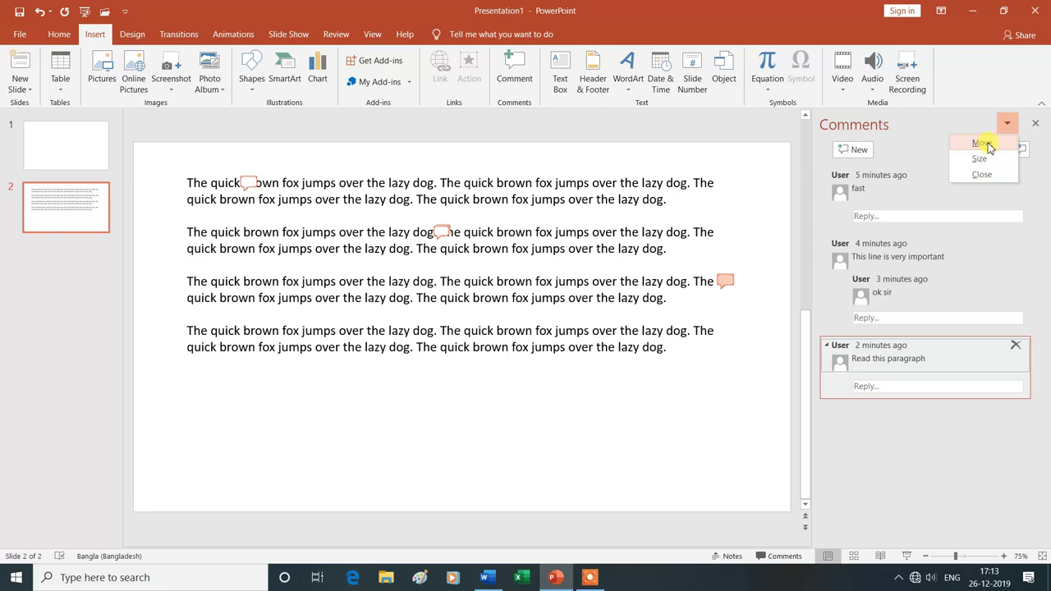
left_click(983, 144)
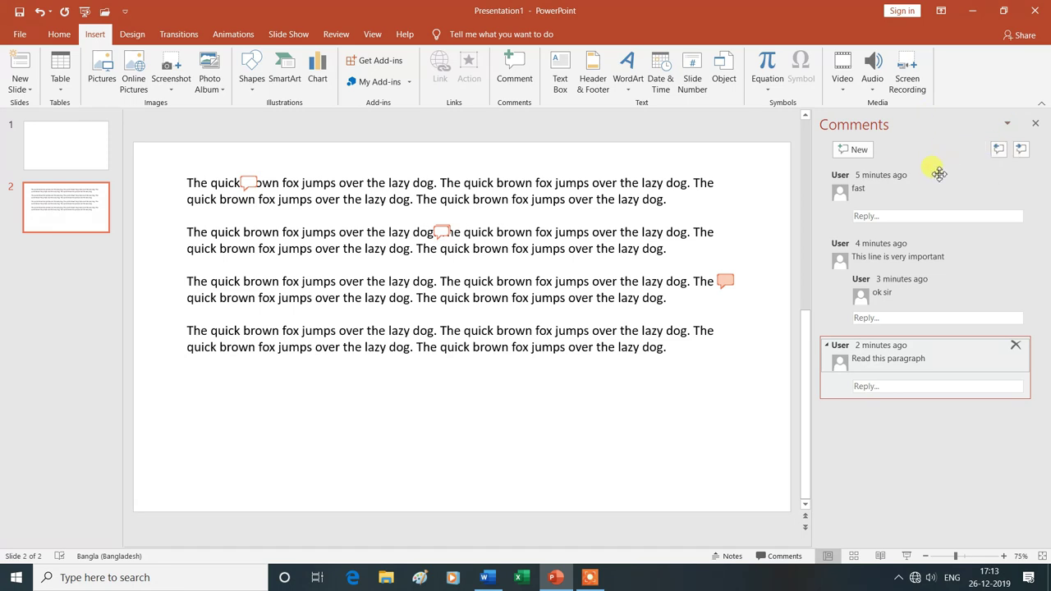
left_click_drag(939, 174, 684, 270)
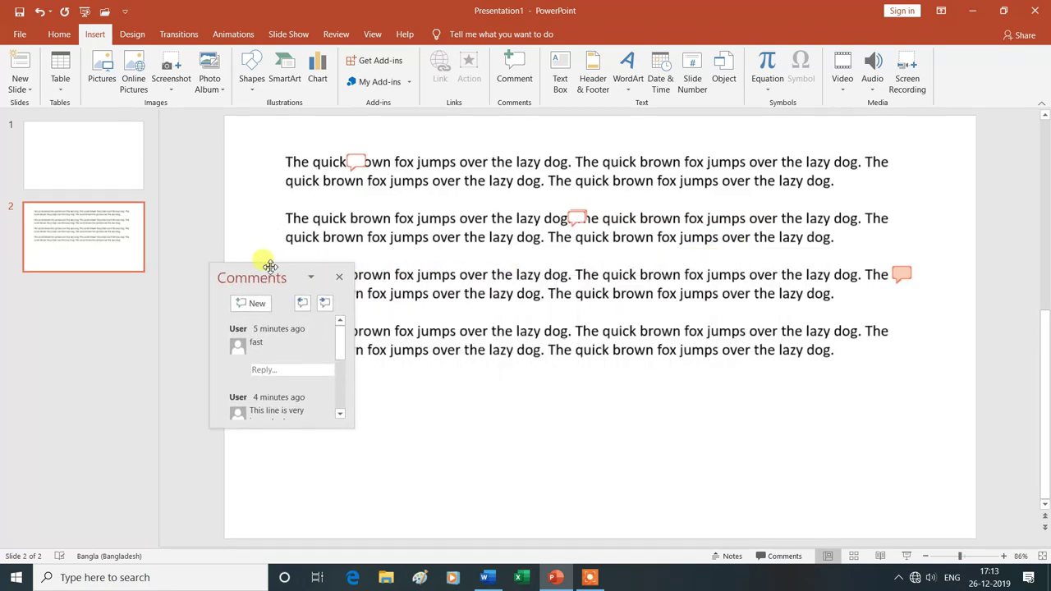
mouse_move(684, 269)
left_mouse_down()
mouse_move(93, 241)
mouse_move(91, 338)
mouse_move(81, 326)
left_mouse_up()
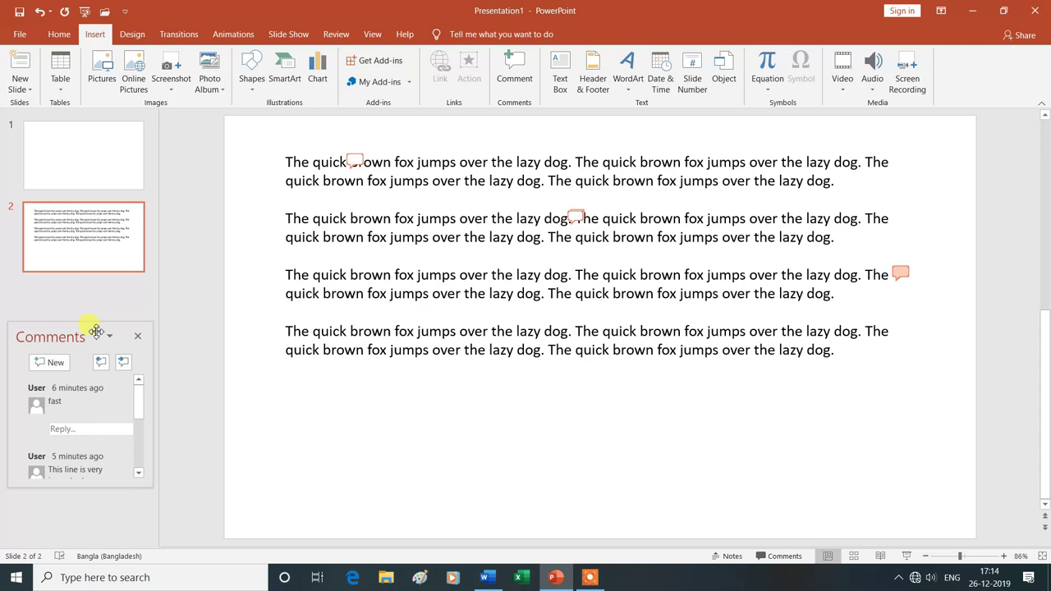
left_click_drag(96, 331, 546, 184)
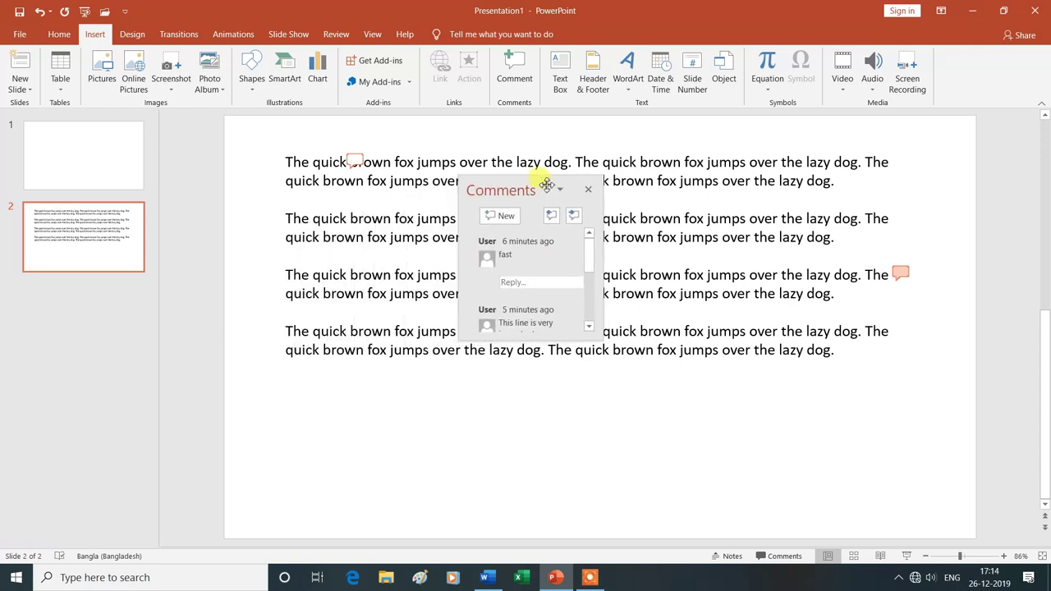
left_click_drag(546, 184, 1047, 237)
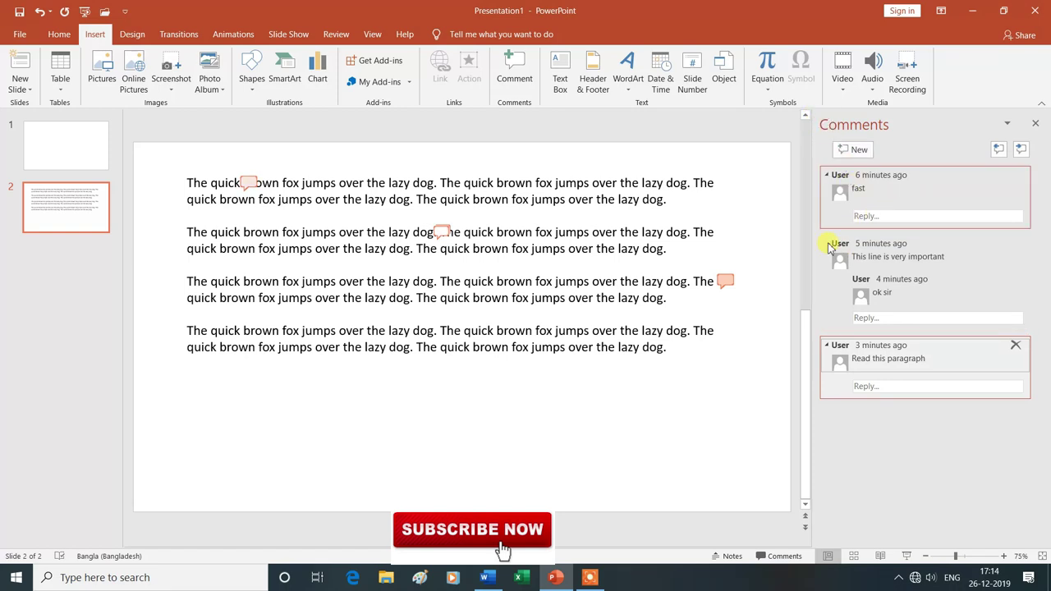
- Resize the Comments pane narrower through Task Pane Options > Size to enlarge the slide
left_click(1010, 125)
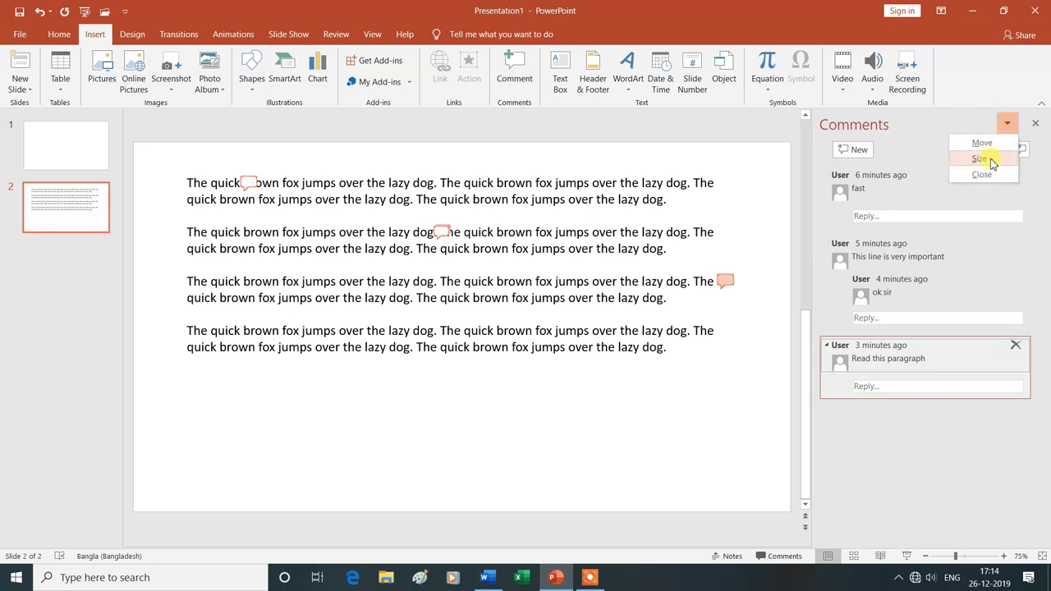
left_click(988, 160)
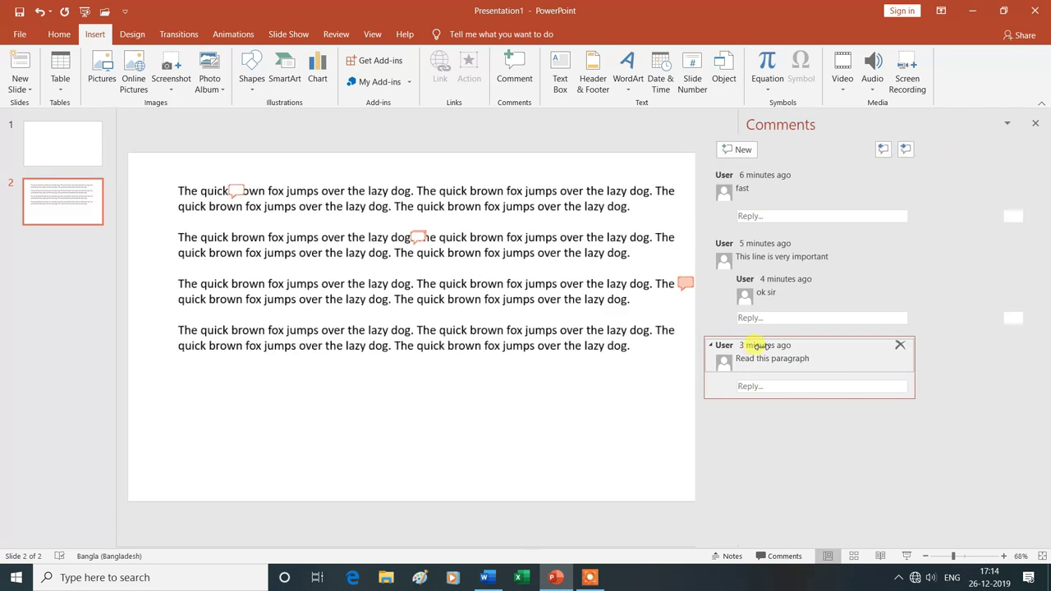
left_click_drag(709, 326, 644, 327)
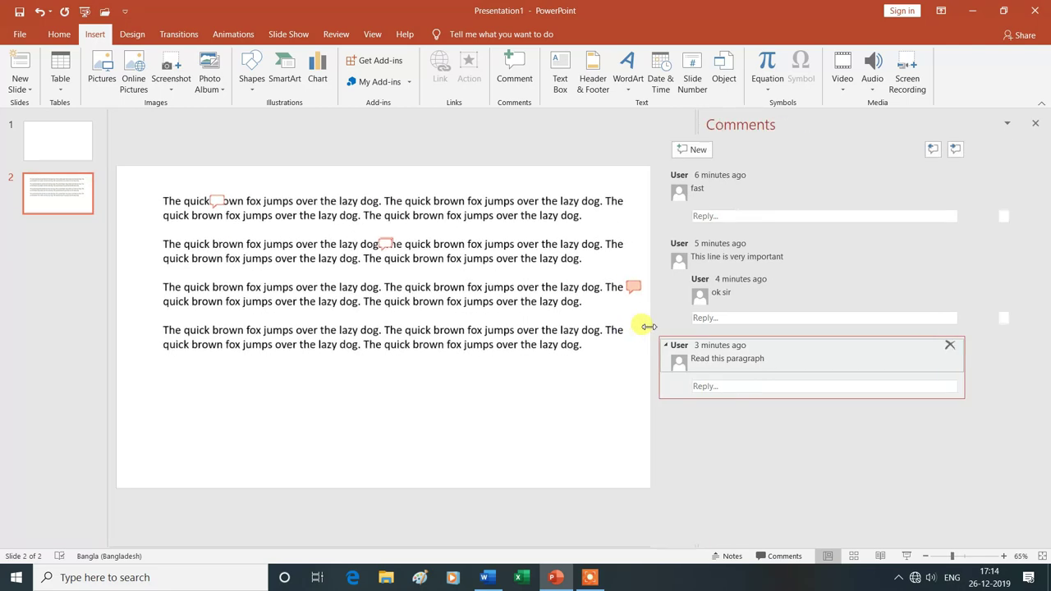
left_click(644, 326)
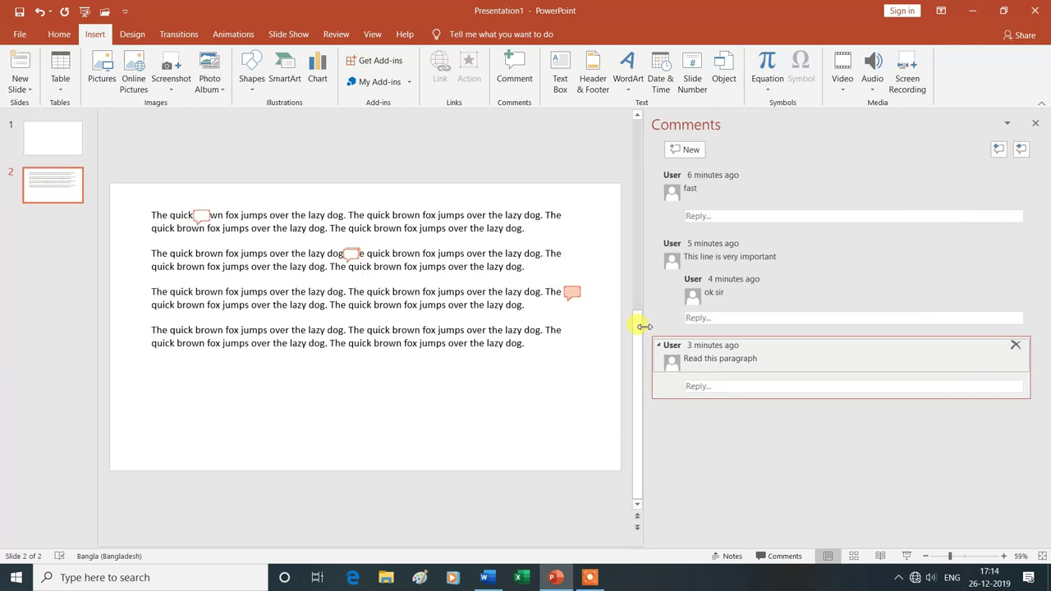
left_click_drag(644, 327, 703, 327)
left_click_drag(771, 326, 887, 328)
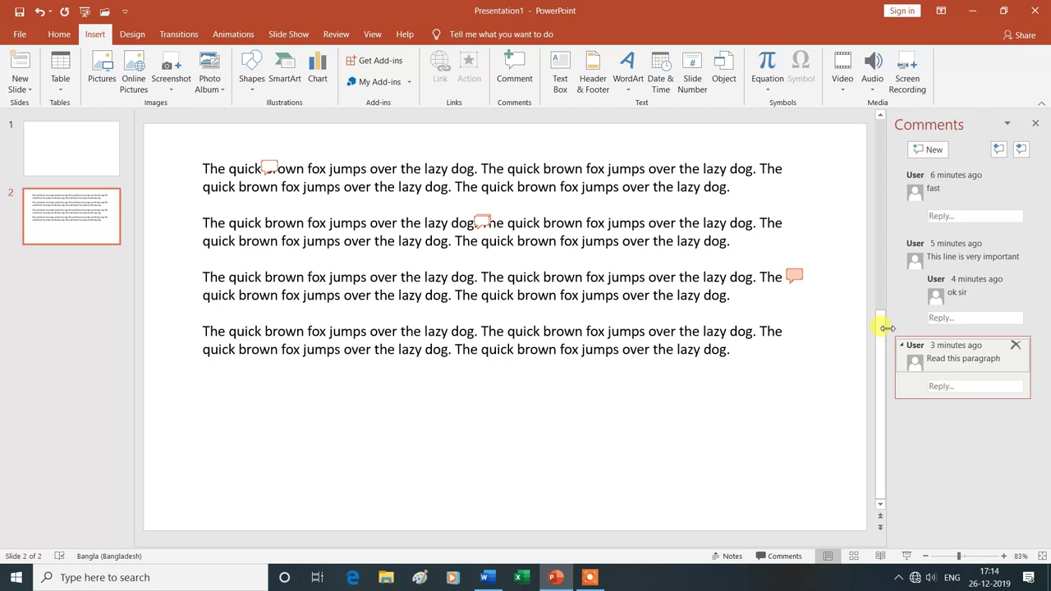
left_click(1008, 125)
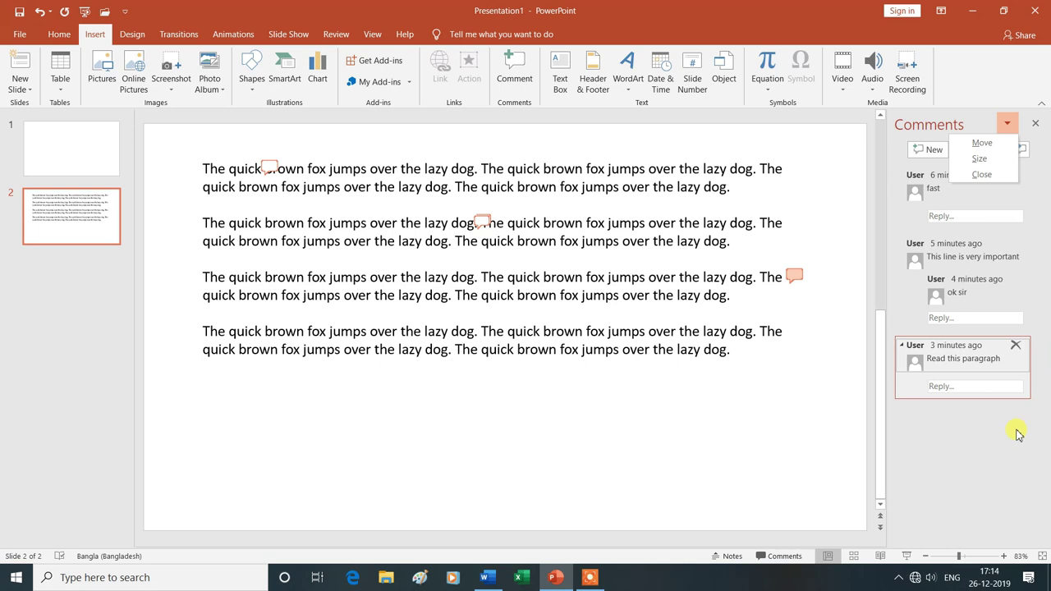
left_click(984, 175)
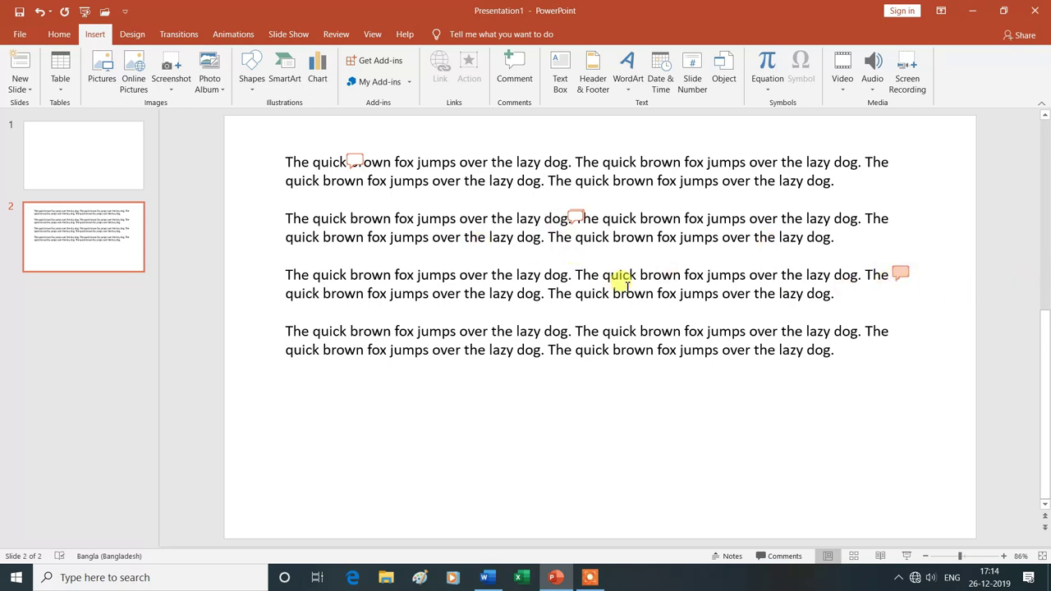
left_click(901, 277)
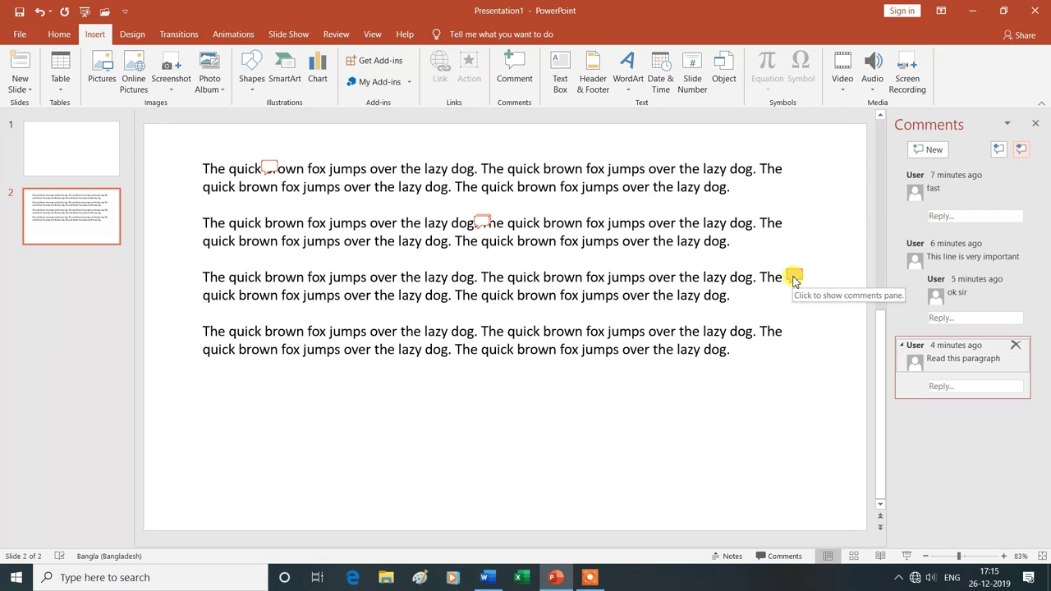
- Copy the 'Read this paragraph' comment text and paste it below paragraph four
right_click(794, 280)
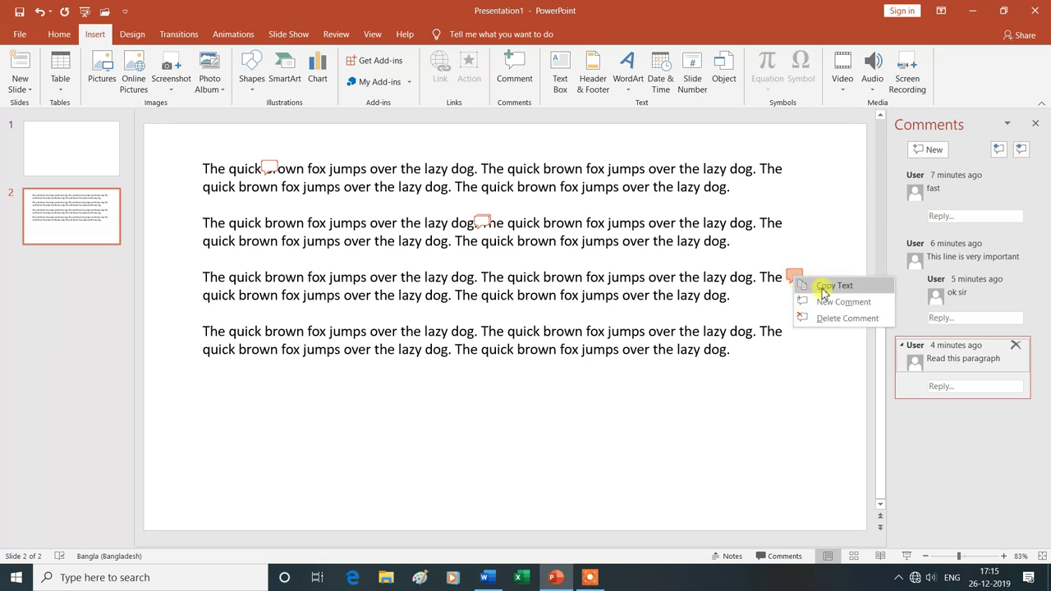
left_click(831, 286)
left_click(218, 369)
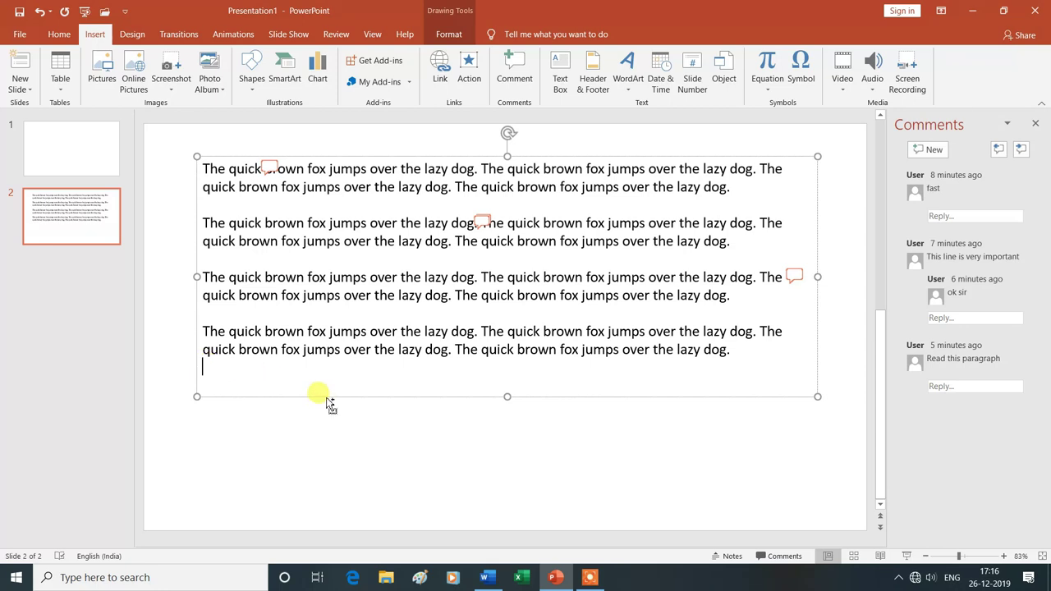
type("User\t26-12-2019 Read this paragraph")
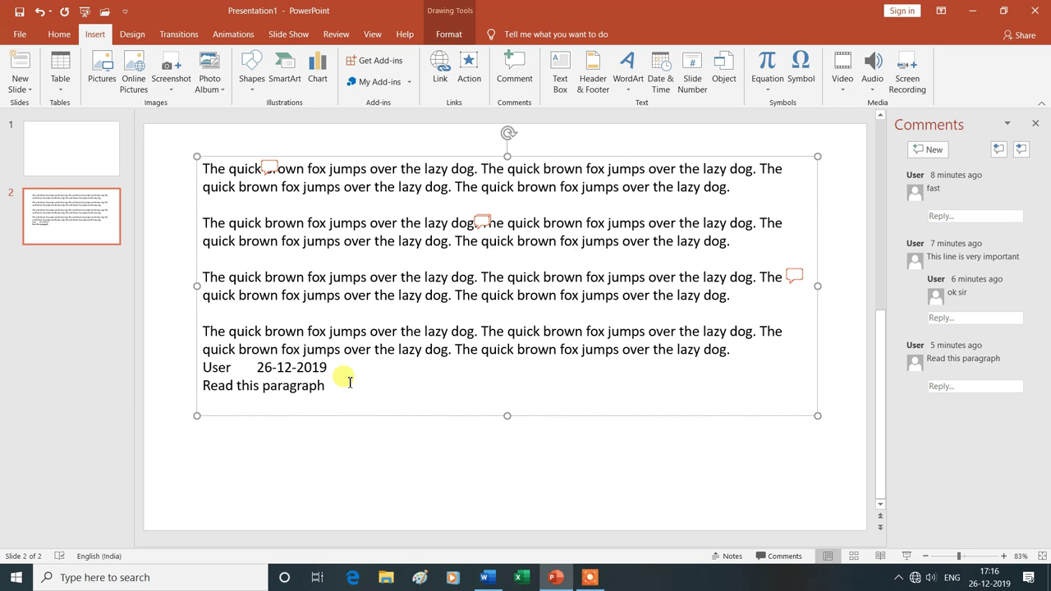
left_click(933, 359)
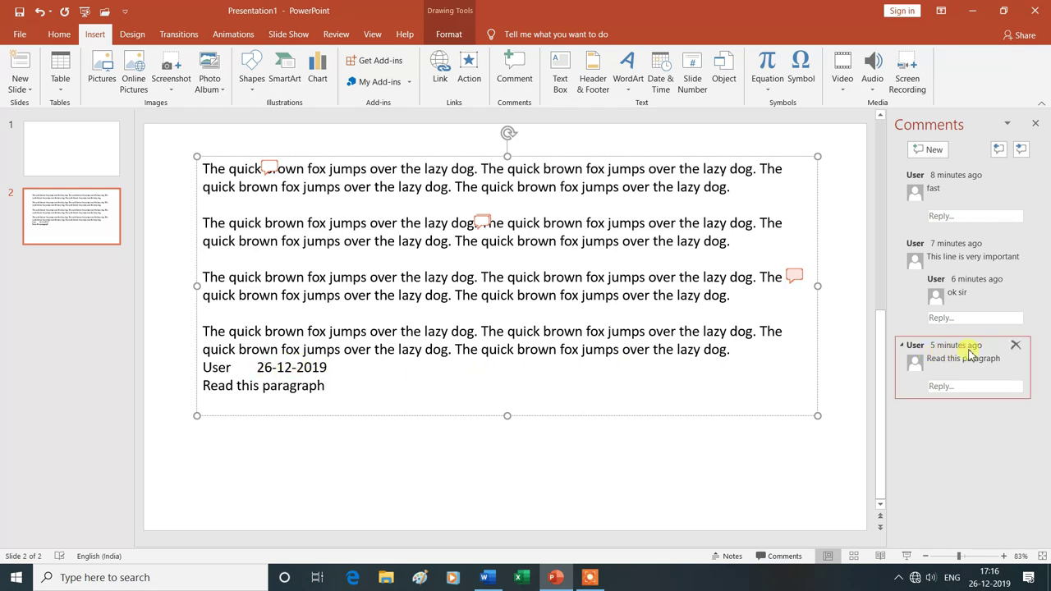
left_click(367, 399)
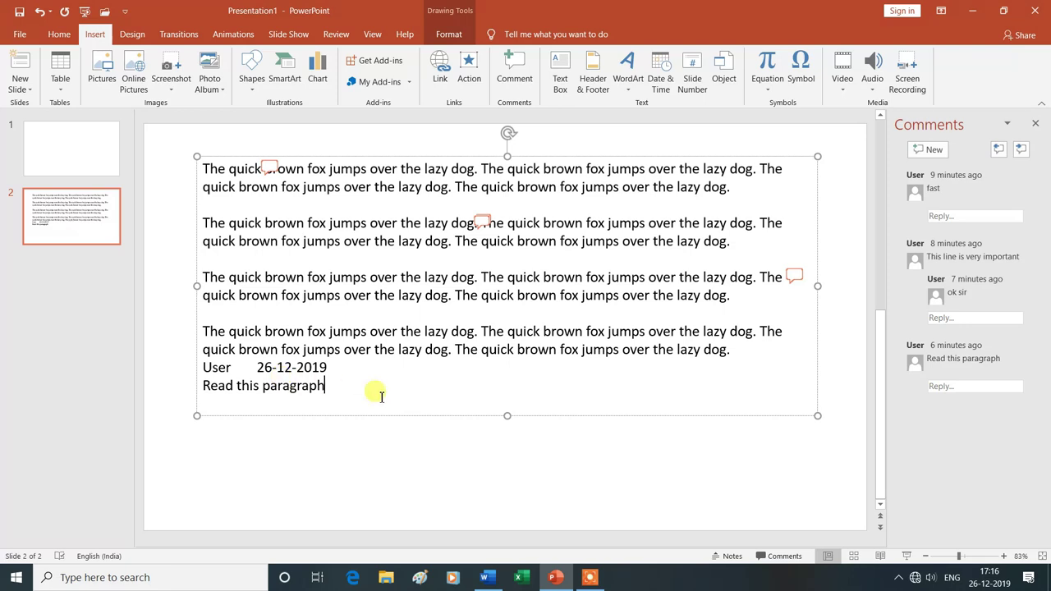
key("Return")
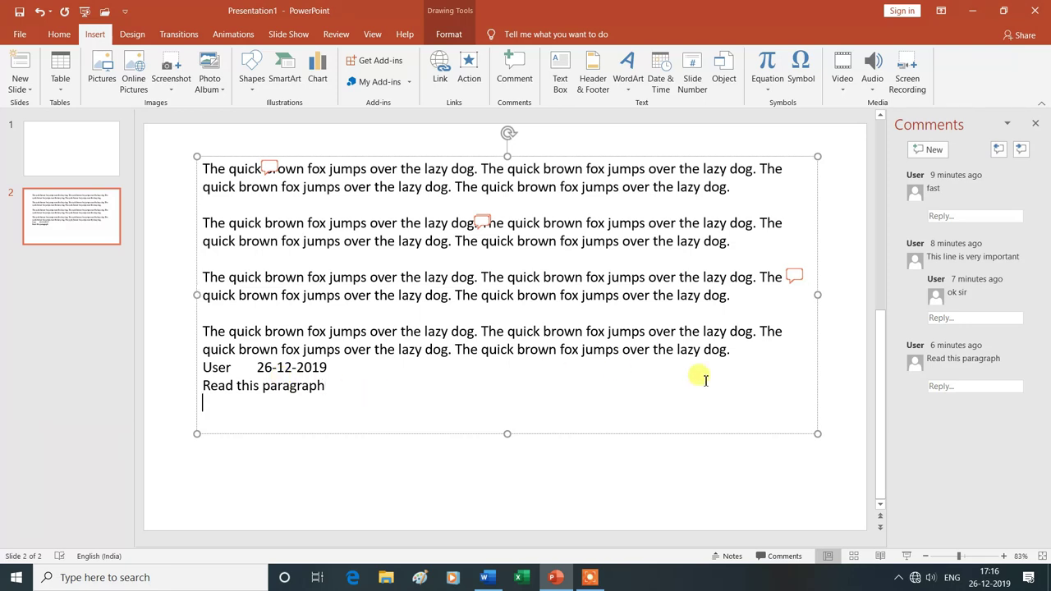
left_click(793, 278)
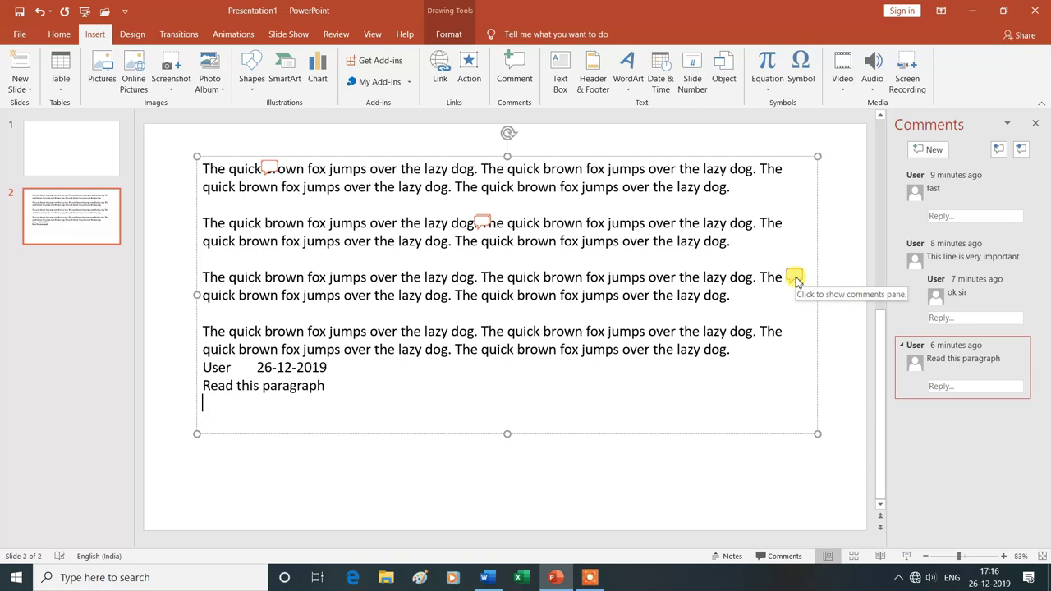
- Add a new comment 'Read this paragraph very carefully' at the existing marker after paragraph three
right_click(796, 280)
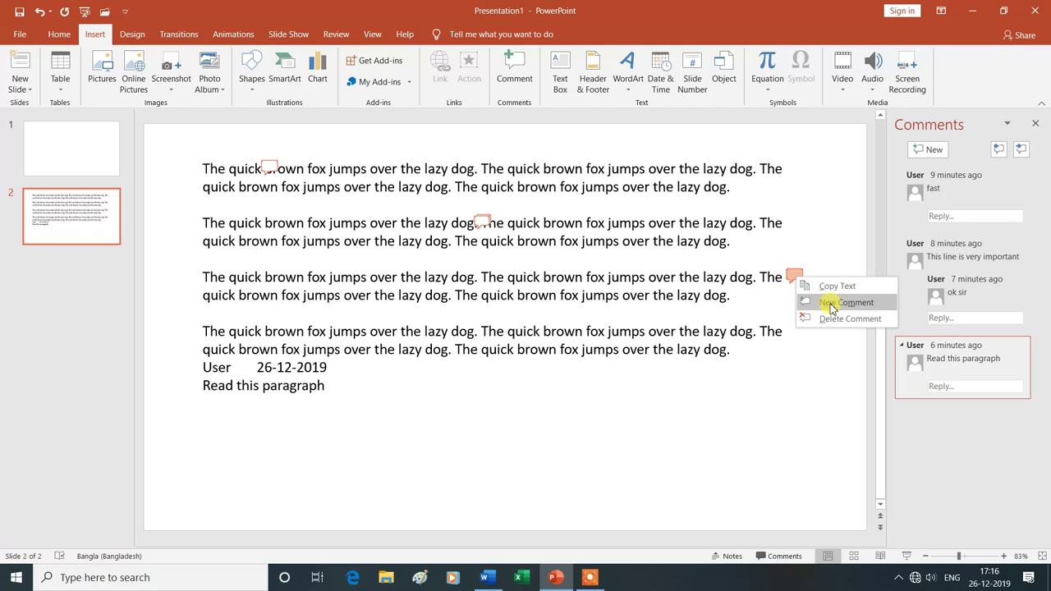
left_click(832, 305)
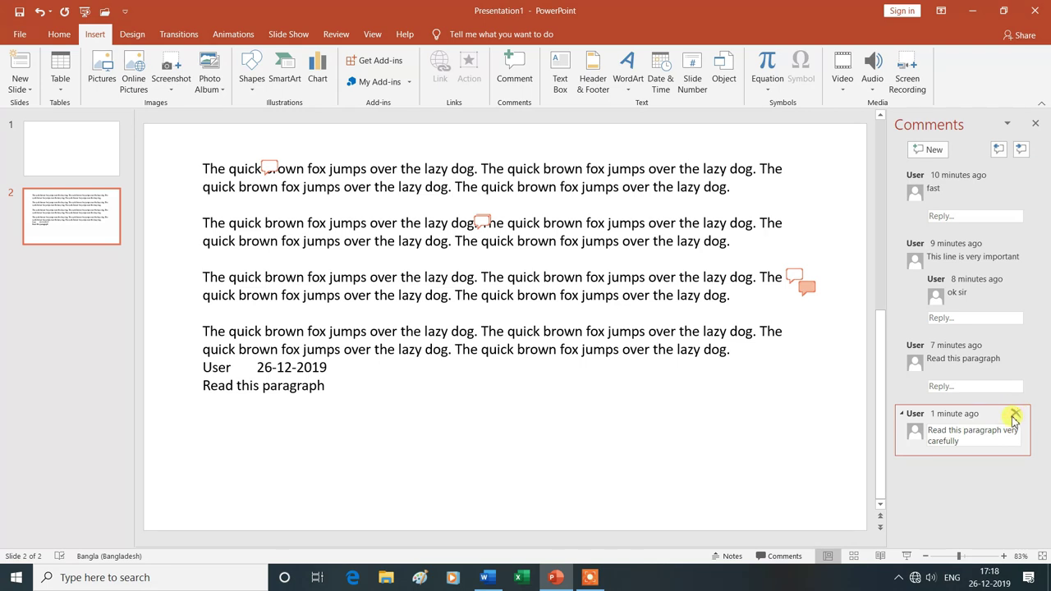
type("Read this paragraph very carefully")
right_click(807, 293)
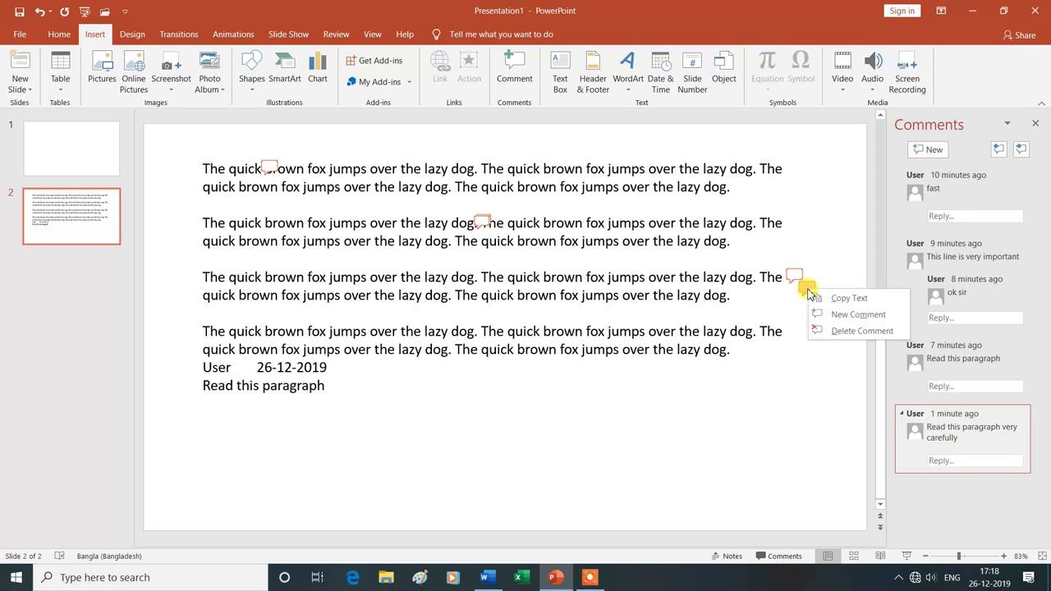
- Delete the 'Read this paragraph very carefully' and 'Read this paragraph' comments
left_click(845, 332)
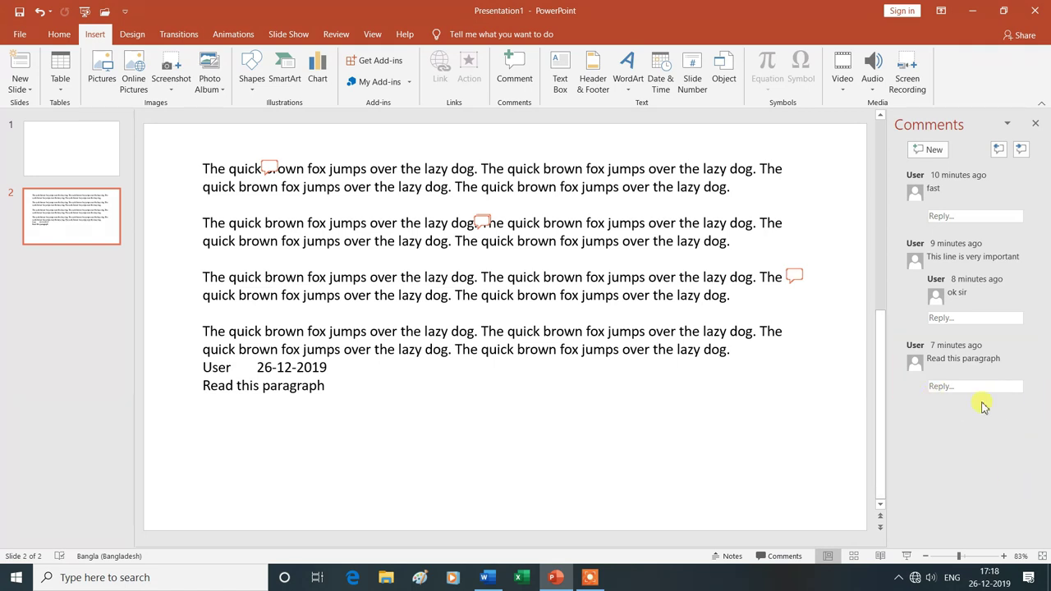
left_click(795, 279)
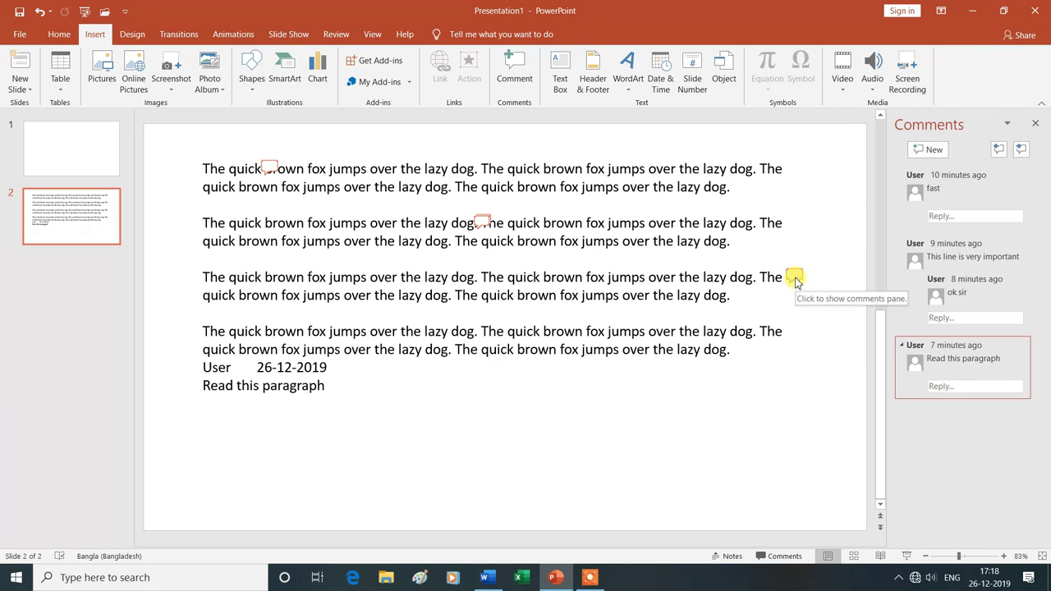
right_click(795, 279)
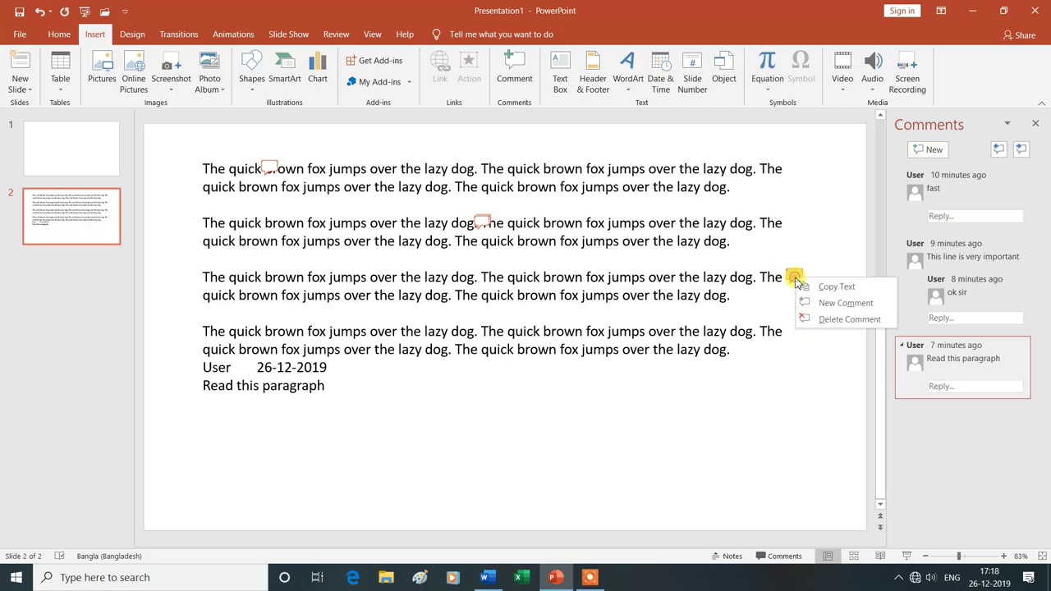
left_click(831, 323)
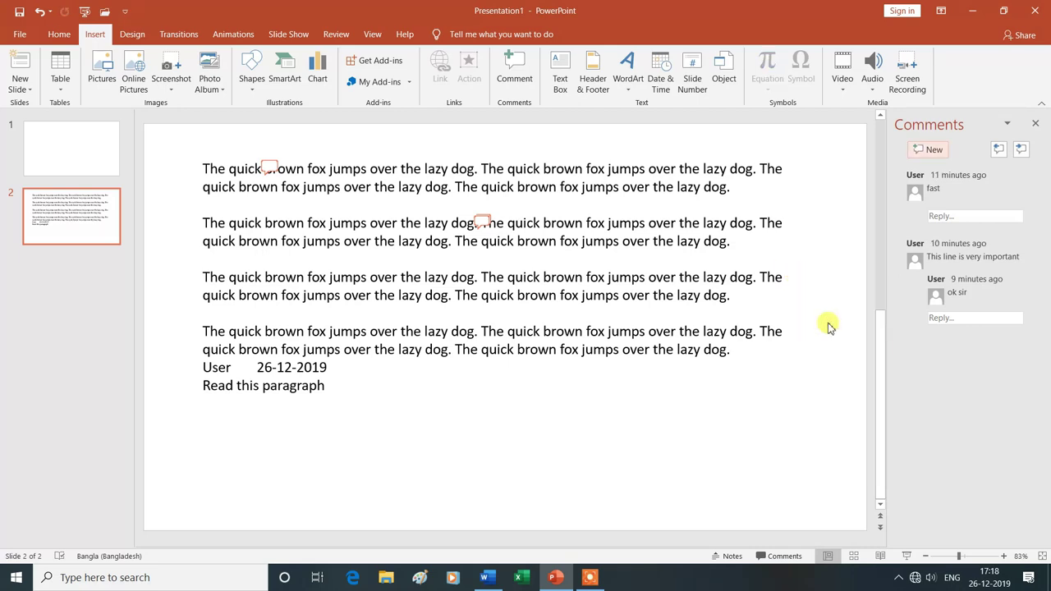
- Delete the 'ok sir' reply, then the 'This line is very important' and 'fast' comments
left_click(961, 311)
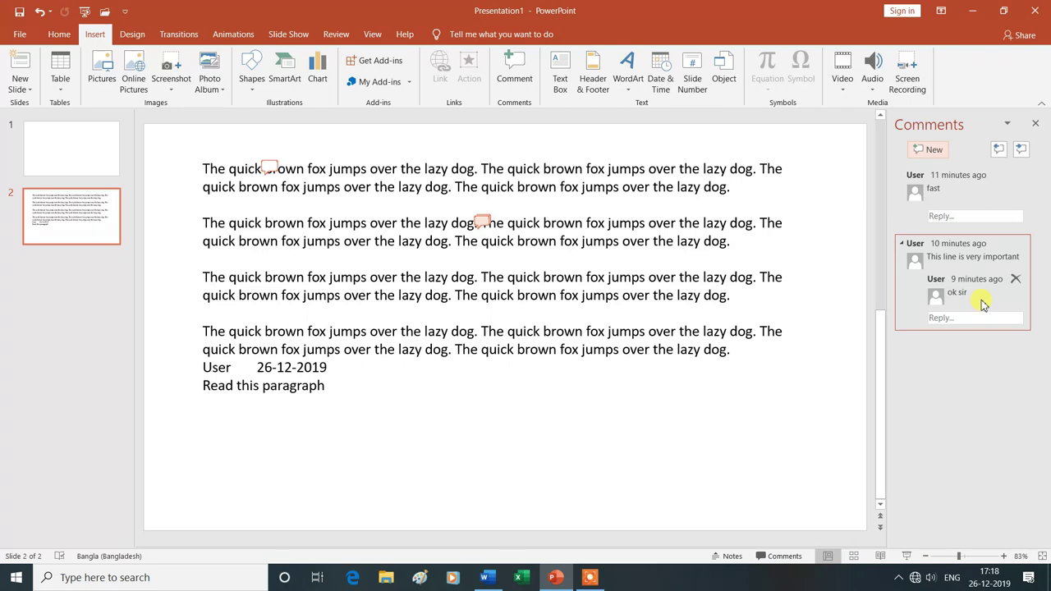
left_click(858, 304)
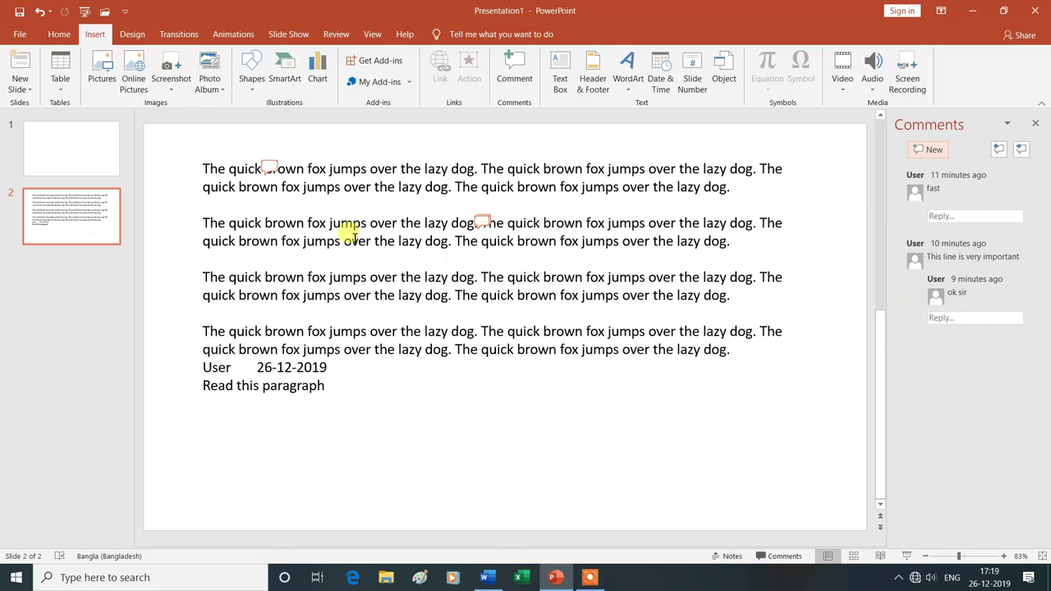
left_click(994, 312)
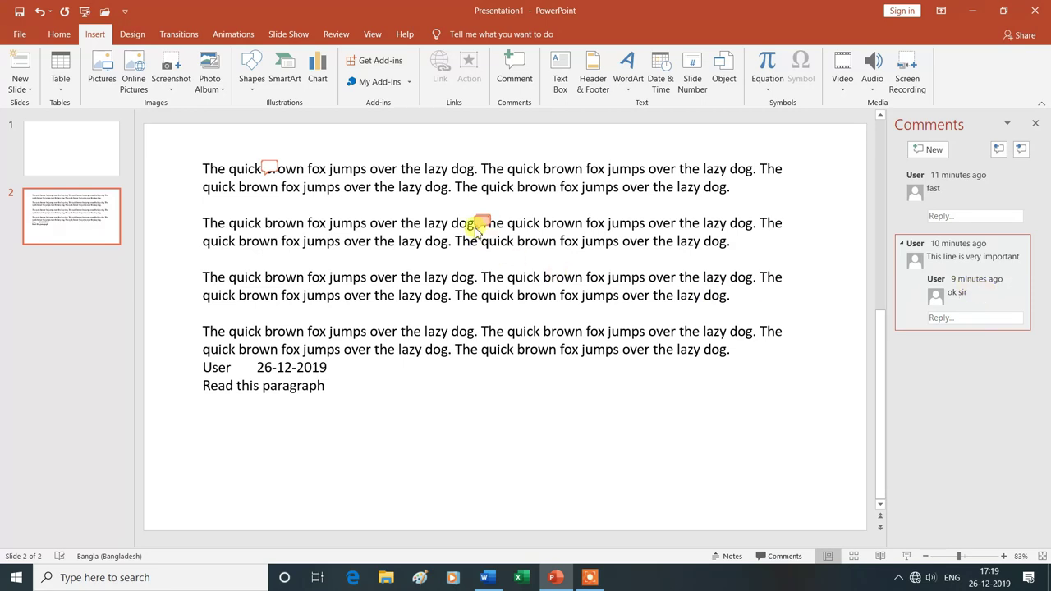
mouse_move(1013, 284)
left_click(1017, 281)
mouse_move(1017, 246)
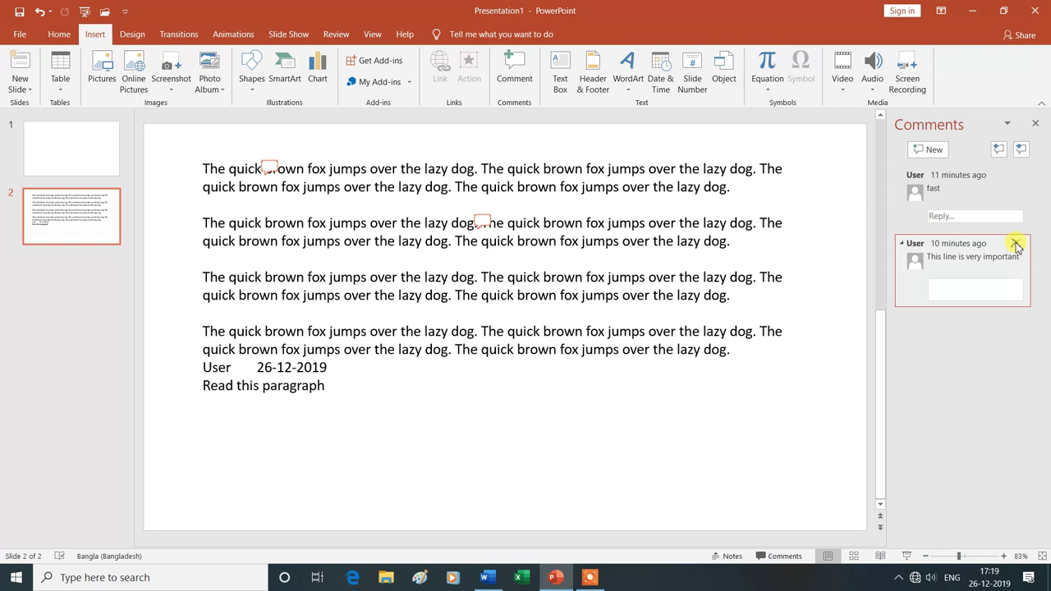
left_click(1017, 247)
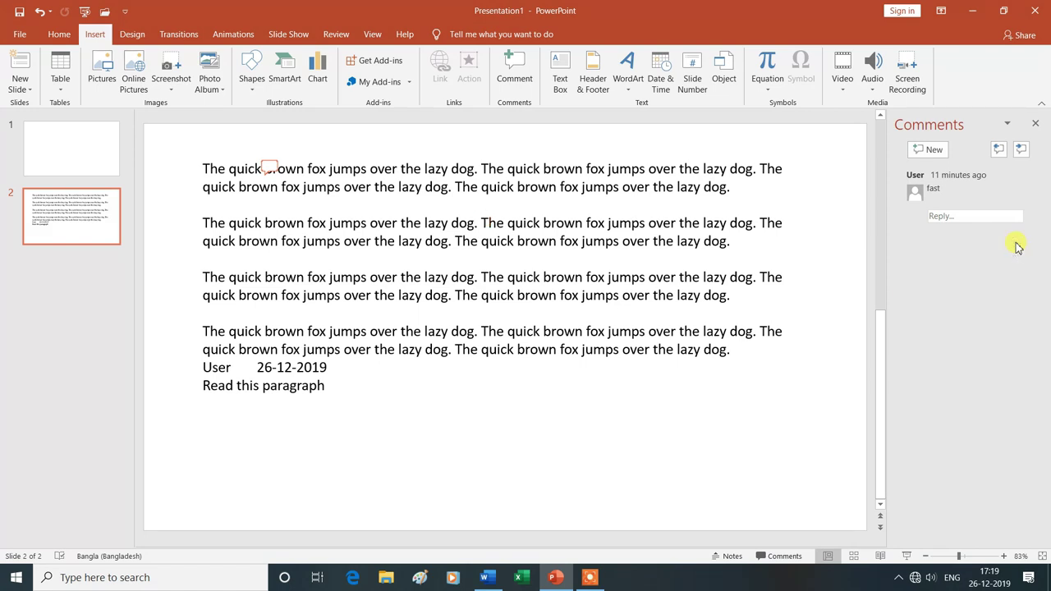
left_click(269, 169)
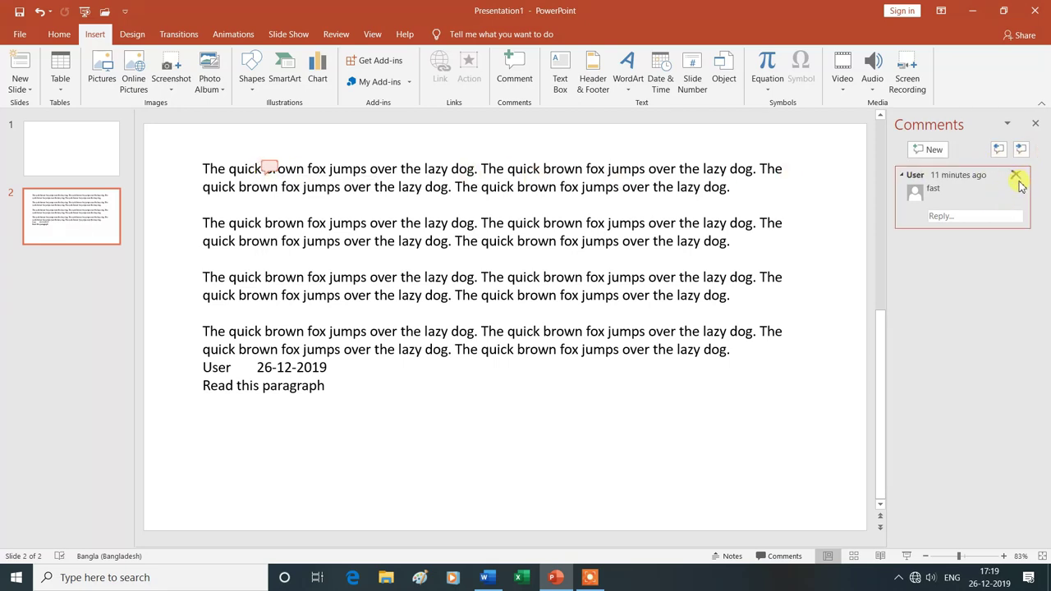
left_click(1016, 177)
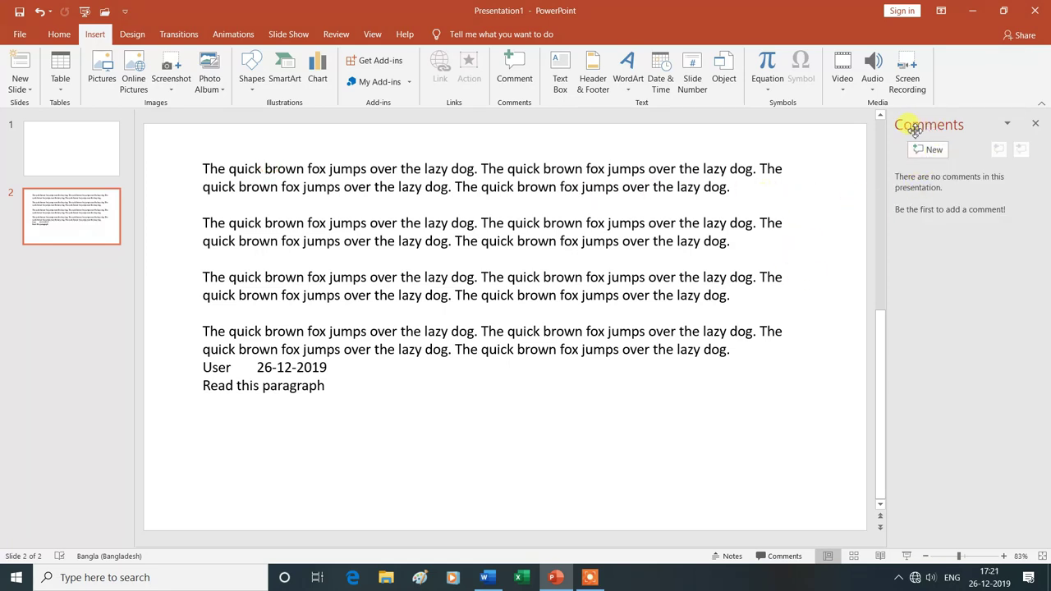
- Close the Comments pane so slide 2 fills the window
left_click(1037, 126)
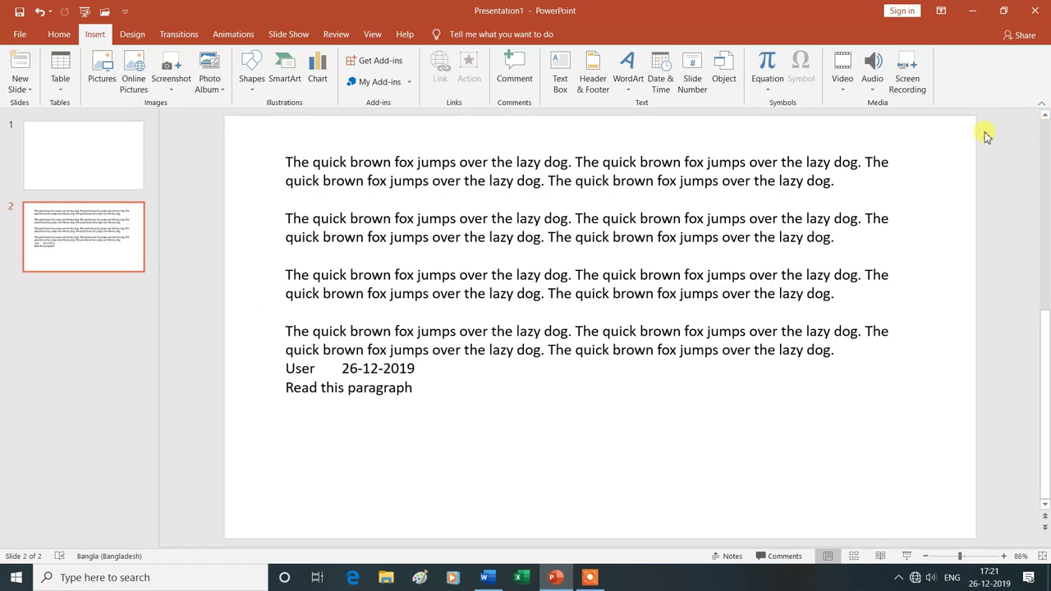